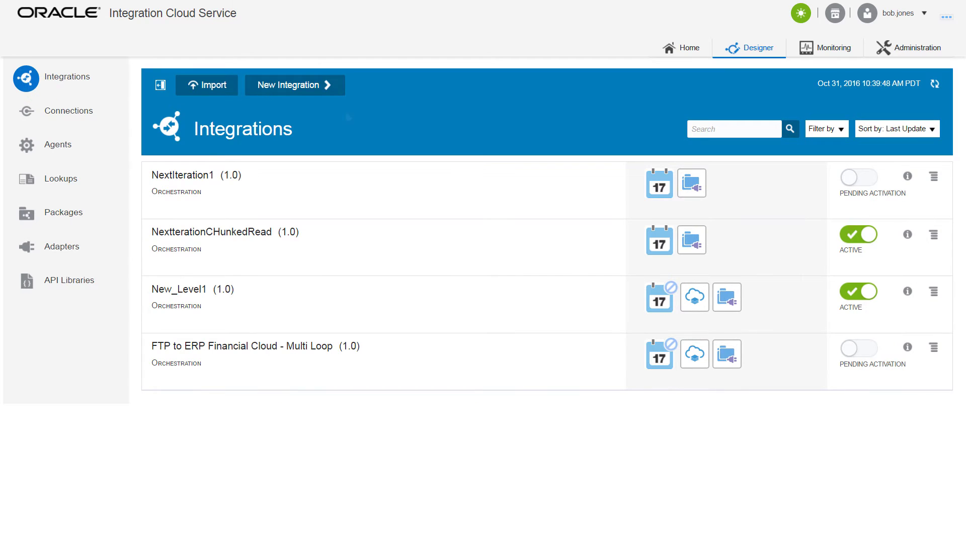
Create the scheduled FTP_to_ERP_Integration and add a readTriggerFile FTP read of *.TRG files using GE_sample_schema.csv
left_click(326, 96)
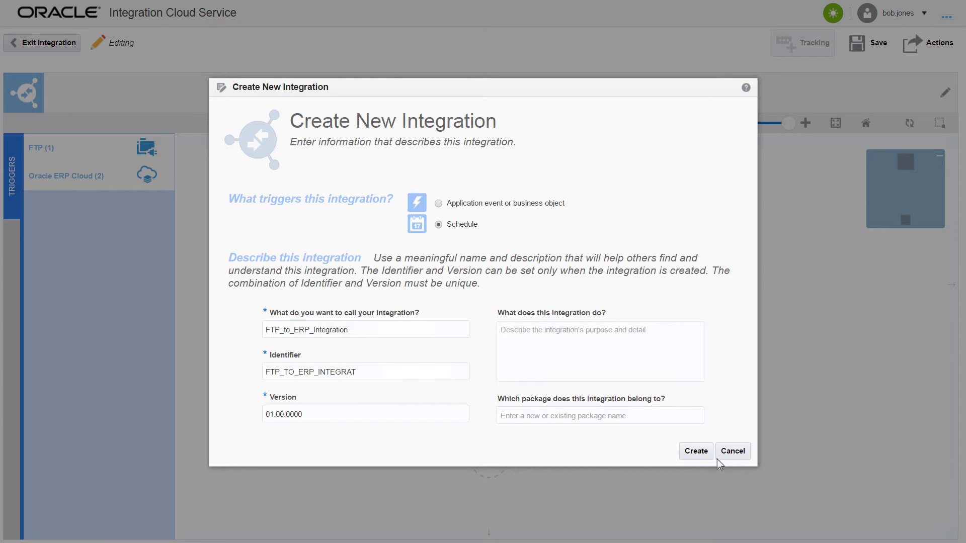
left_click(707, 452)
left_click(16, 241)
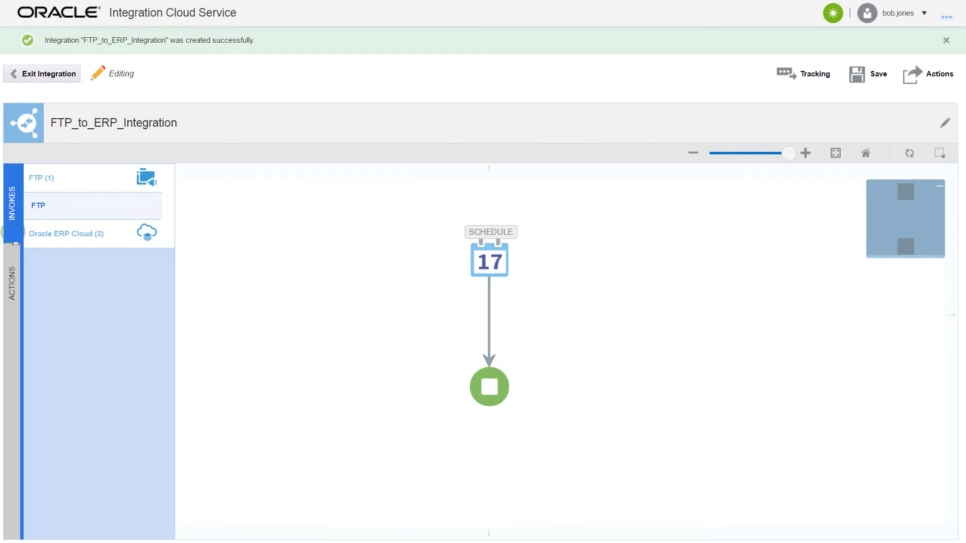
left_click_drag(130, 211, 508, 332)
type("readTriggerFile")
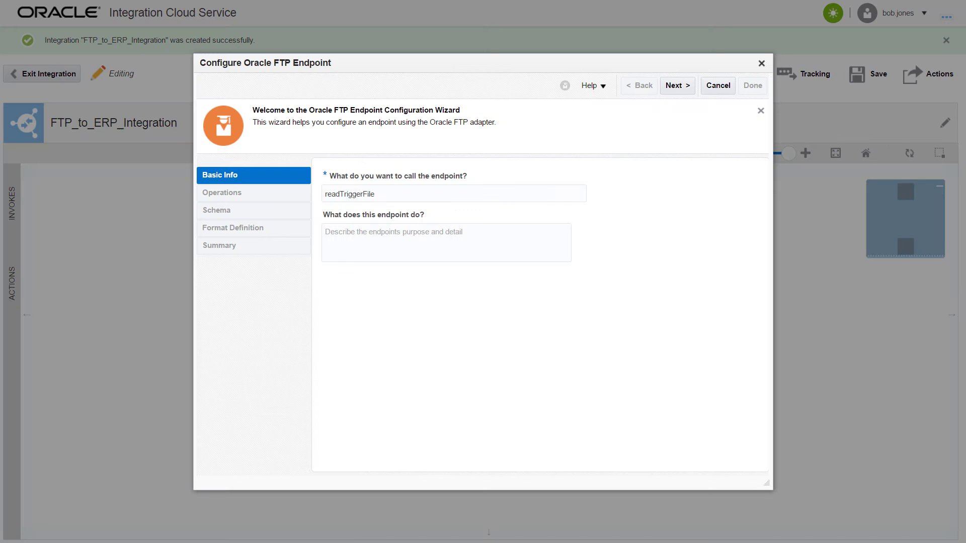
left_click(691, 93)
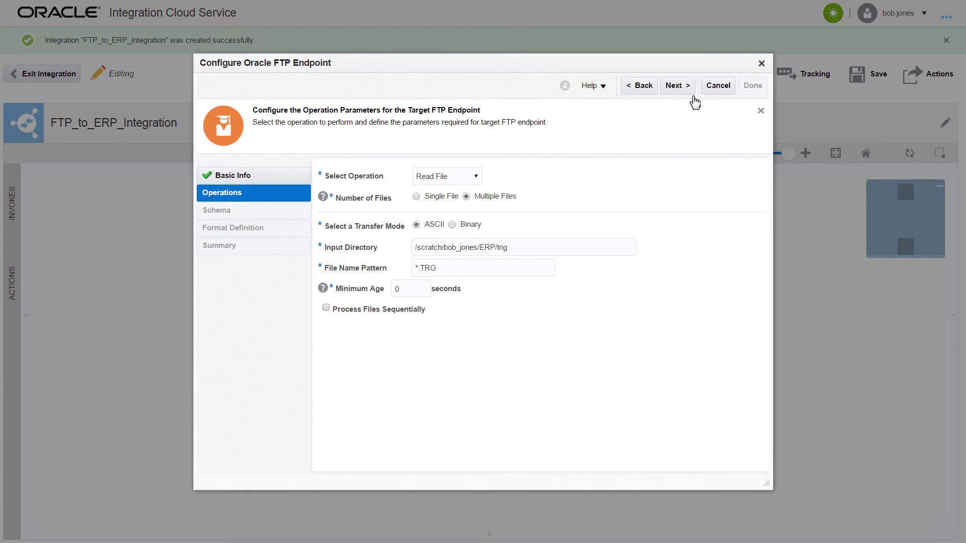
left_click(688, 95)
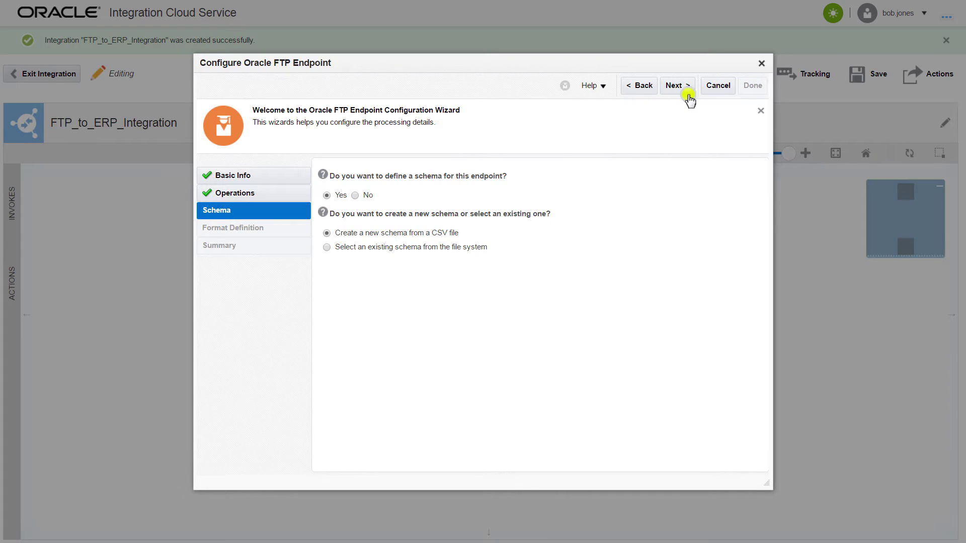
left_click(689, 96)
left_click(464, 204)
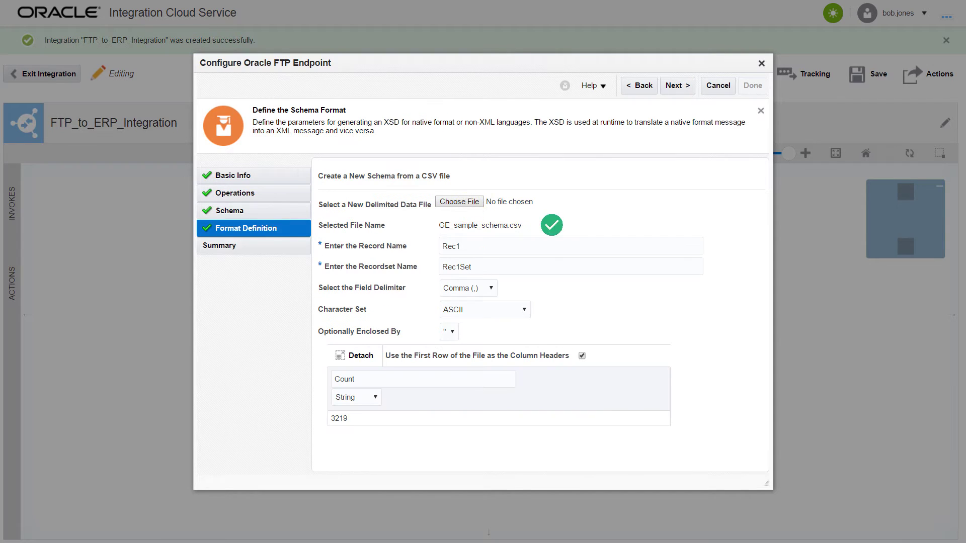
left_click(693, 97)
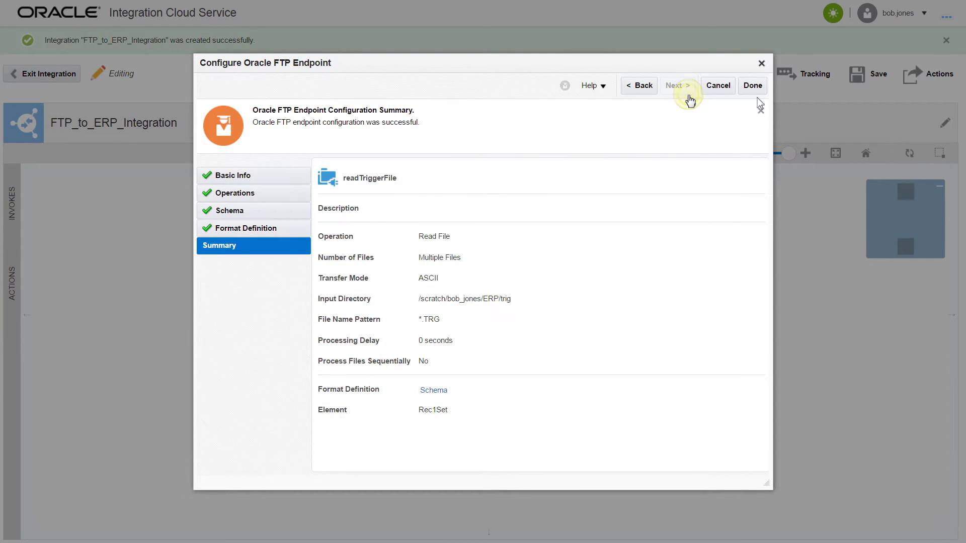
left_click(748, 89)
Replace the auto map node with an ExtractFileName assignment setting myVarZipFileName, myVarWriteDir and myVarDownloadDir
left_click(352, 300)
left_click(399, 330)
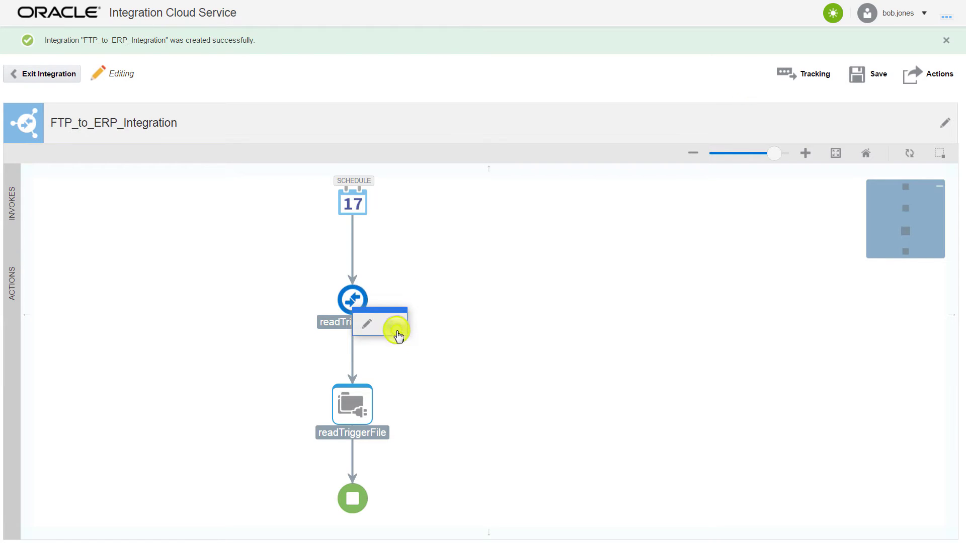
left_click(20, 293)
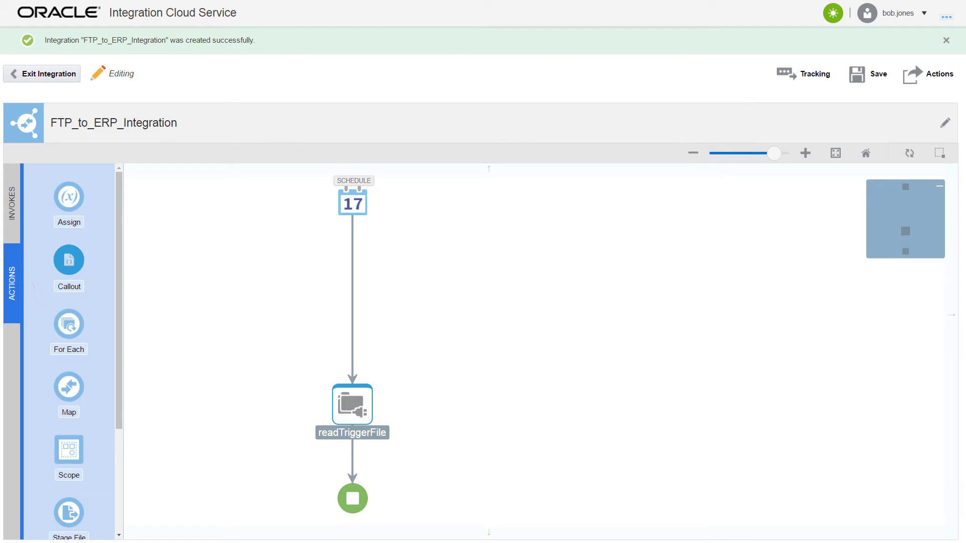
left_click_drag(88, 211, 379, 463)
left_click_drag(379, 463, 378, 463)
type("ExtractFileName")
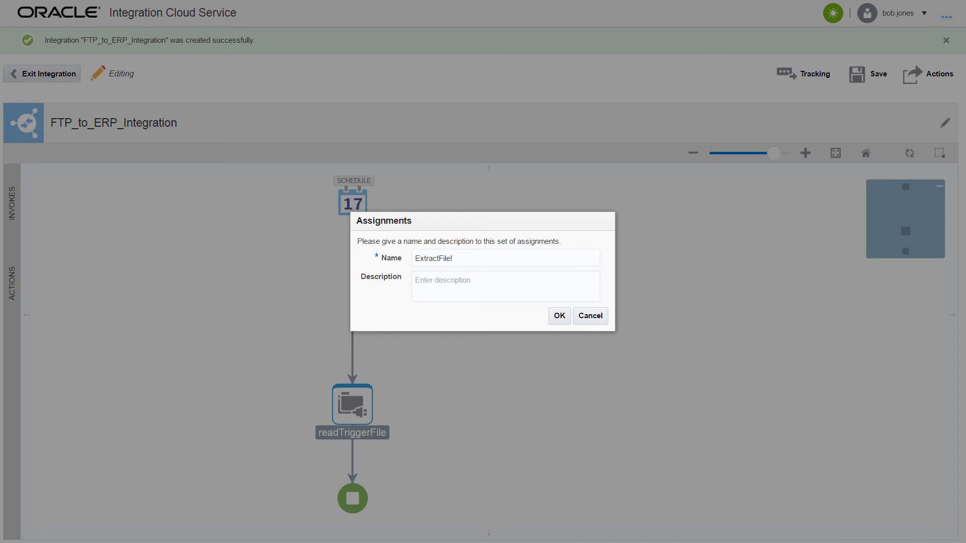
left_click(567, 323)
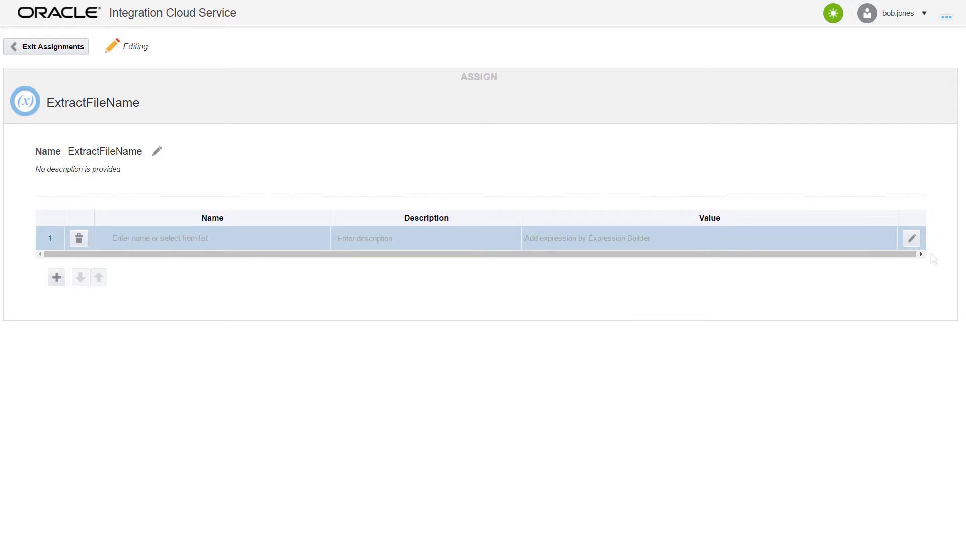
left_click(912, 239)
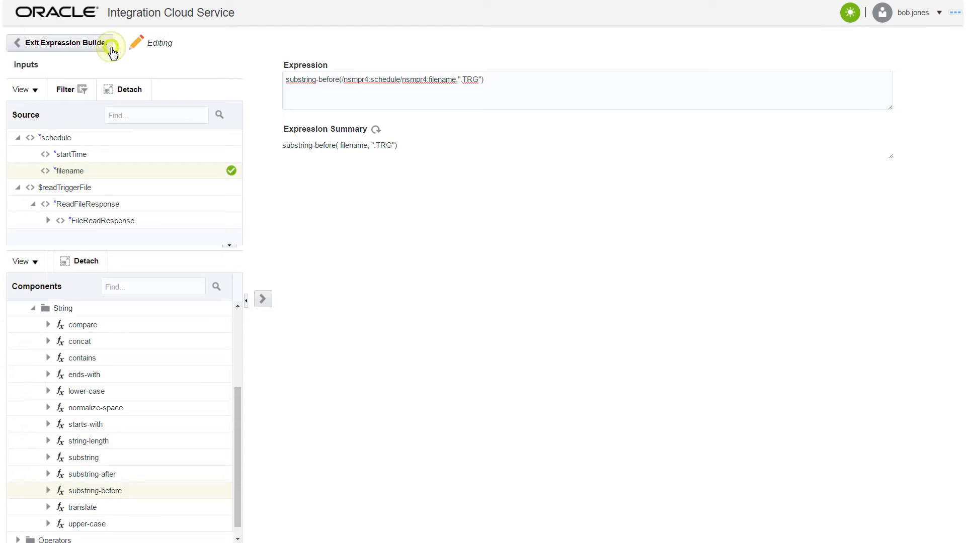
left_click(107, 43)
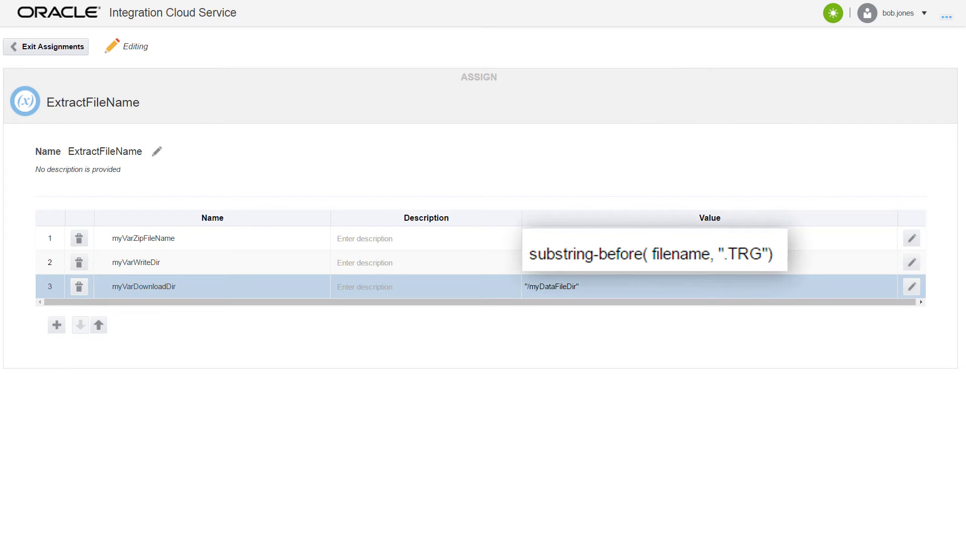
left_click(76, 49)
Add a DownloadFile FTP call that downloads the zip in ASCII into /myDataFiles and unzips it
left_click(13, 201)
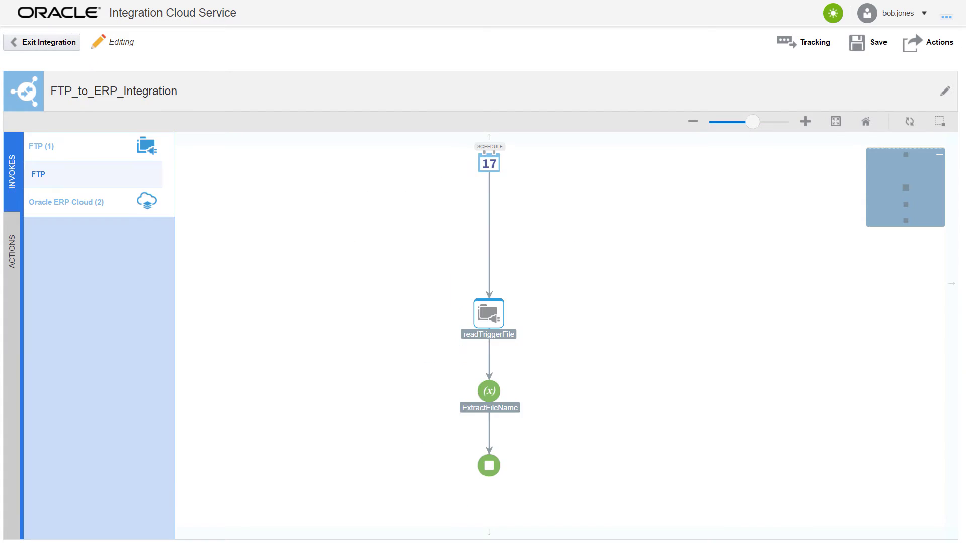
left_click_drag(140, 183, 489, 428)
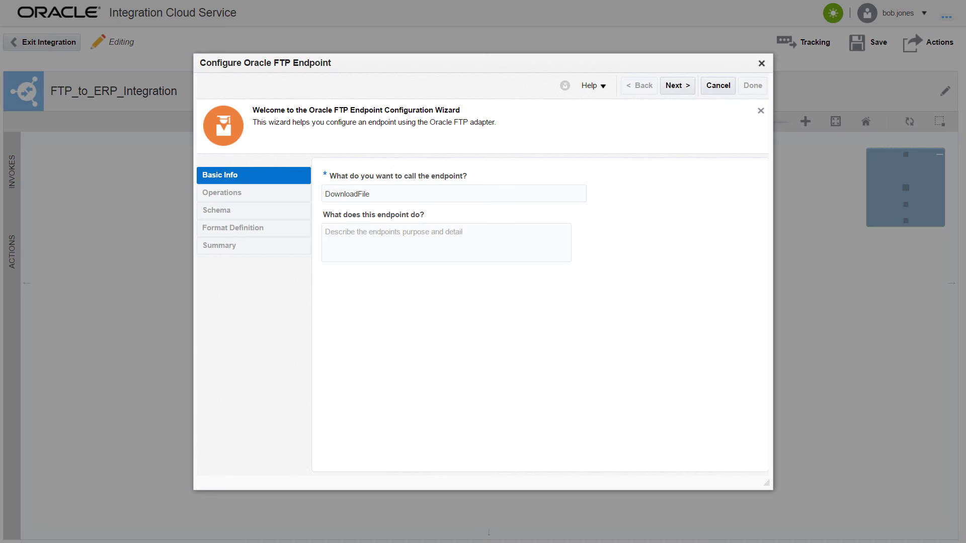
left_click(677, 86)
left_click(497, 187)
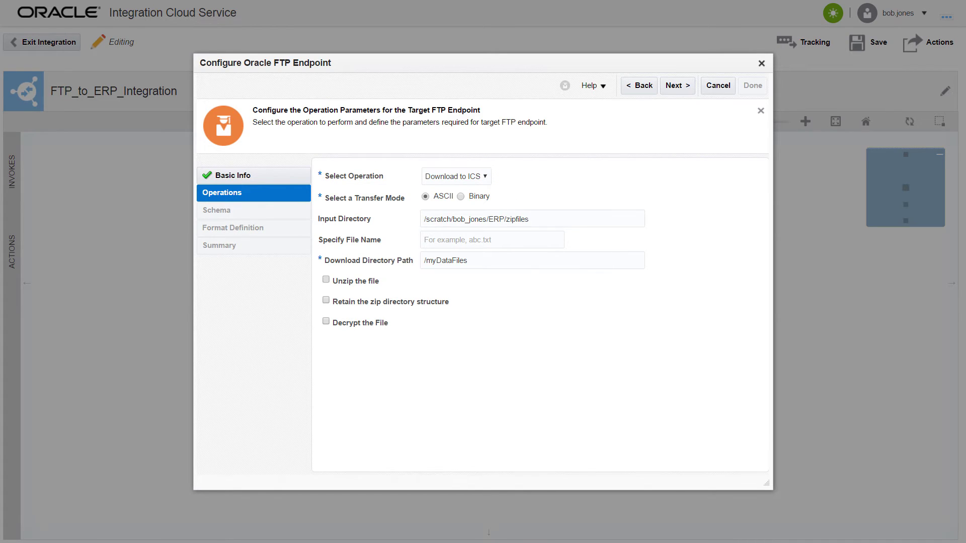
left_click(688, 91)
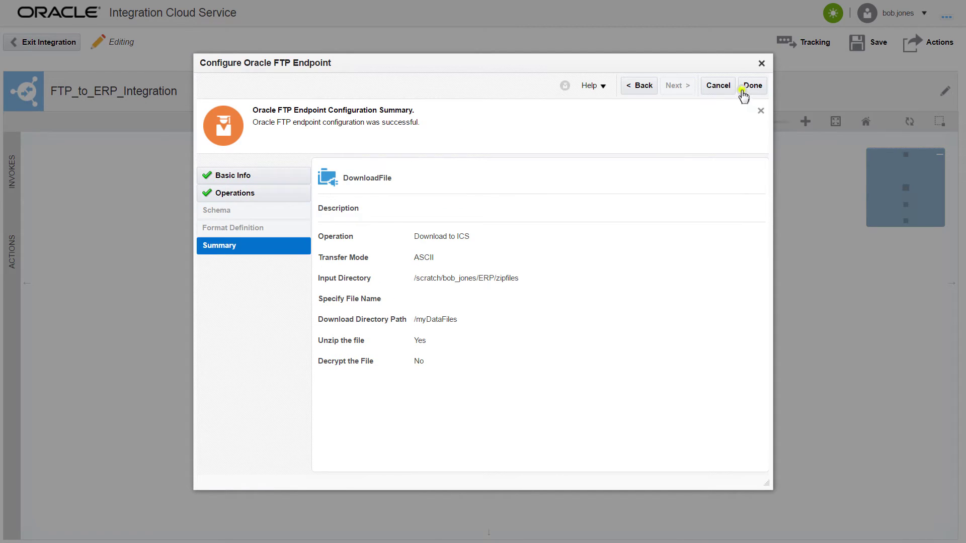
left_click(745, 95)
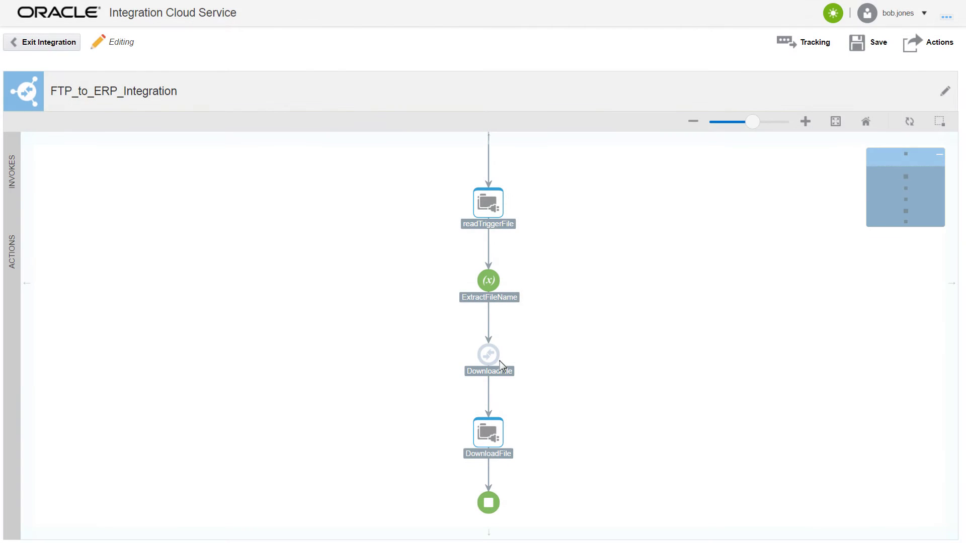
Map $myVarZipFileName to the DownloadFile request's filename and save the mapping
left_click(495, 360)
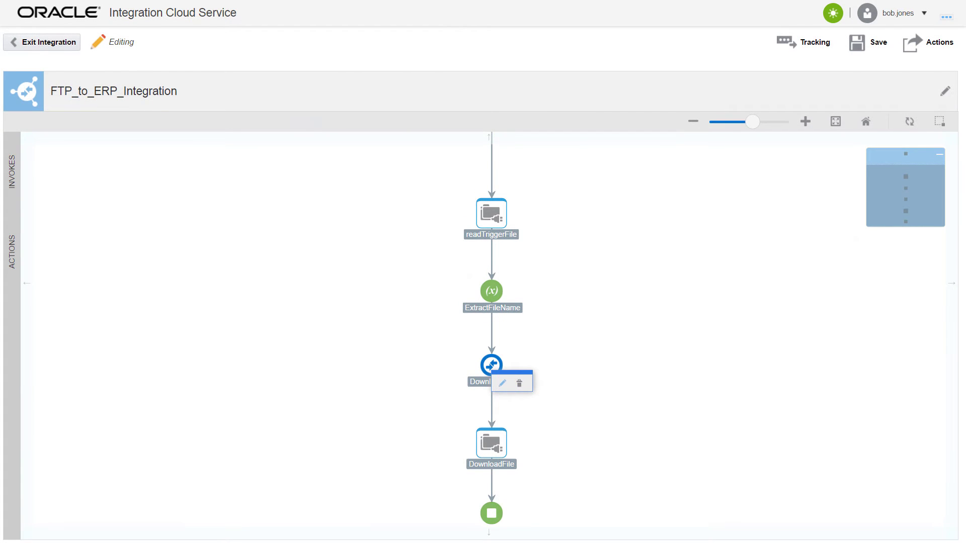
left_click(502, 383)
left_click_drag(204, 201, 344, 150)
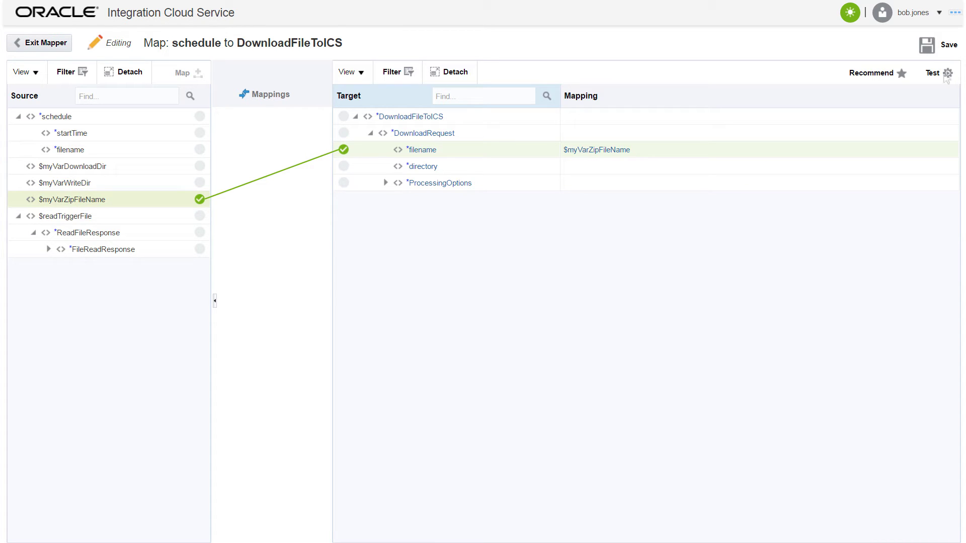
left_click(928, 48)
left_click(61, 61)
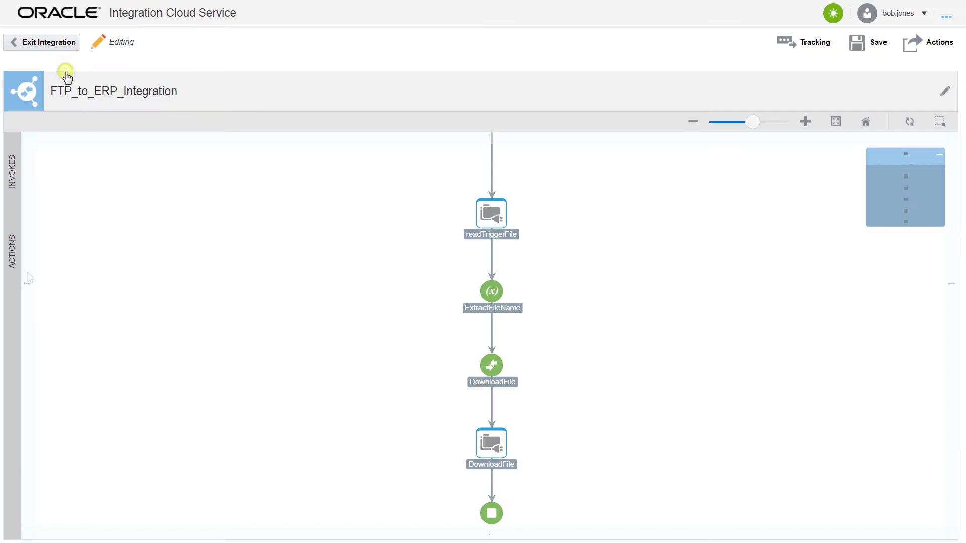
Add a ForEachDownloadedFile loop over the downloaded ICSFile elements with current element currentICSFile
left_click(11, 252)
left_click_drag(69, 292, 491, 483)
type("ForEachDown")
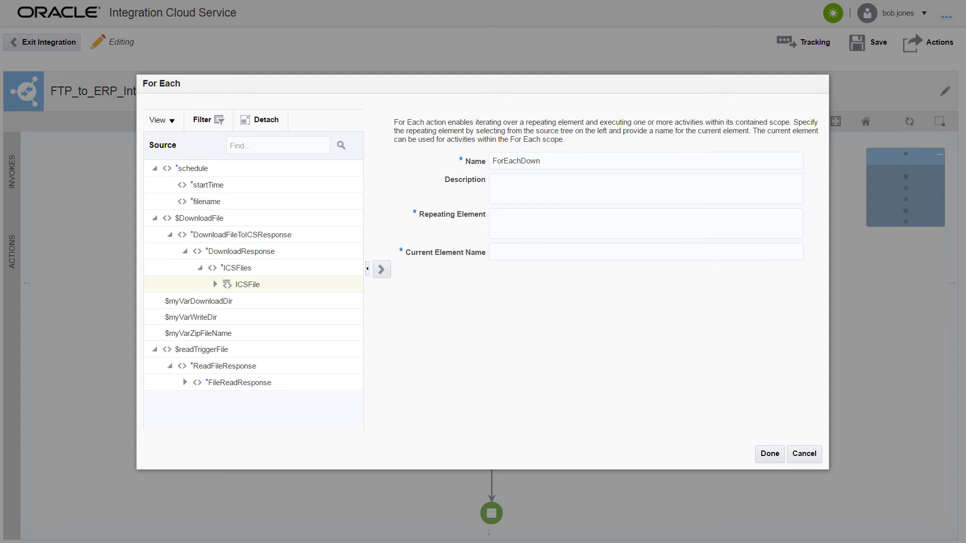
type("loadedFile")
key("Tab")
type("The downloaded zip file may have multiple files. Each of the files will be processed in the next stage.")
key("Tab")
type("$DownloadFile/nsmpr6:DownloadFileToICSResponse/nsmpr8:DownloadResponse/nsmpr8:ICSFiles/nsmpr7:ICSFile")
key("Tab")
type("currentICSFile")
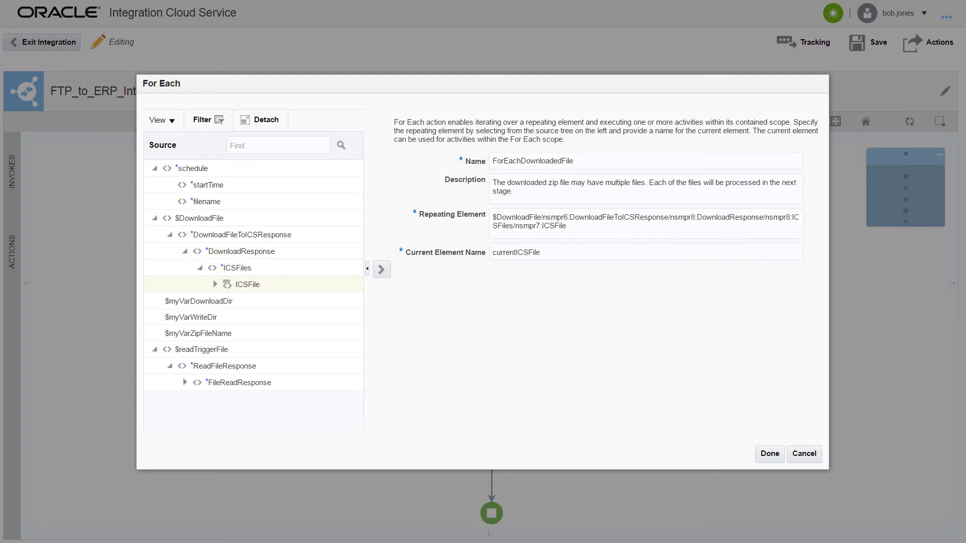
left_click(770, 455)
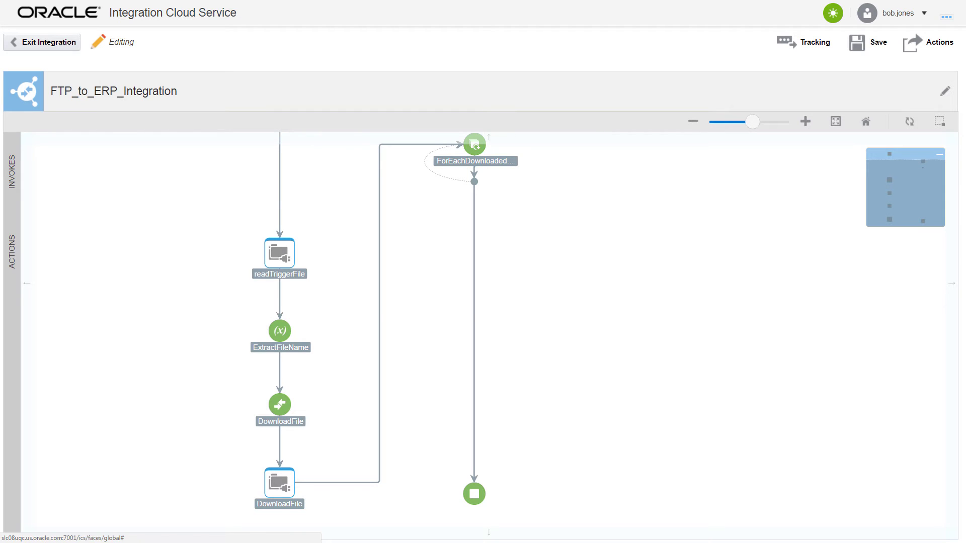
left_click(20, 285)
Add a ReadFileAncStoreProcess Stage File step reading the current file's name from the download directory variable
left_click_drag(89, 394, 483, 191)
type("ReadFileAncStoreProcess")
left_click(679, 87)
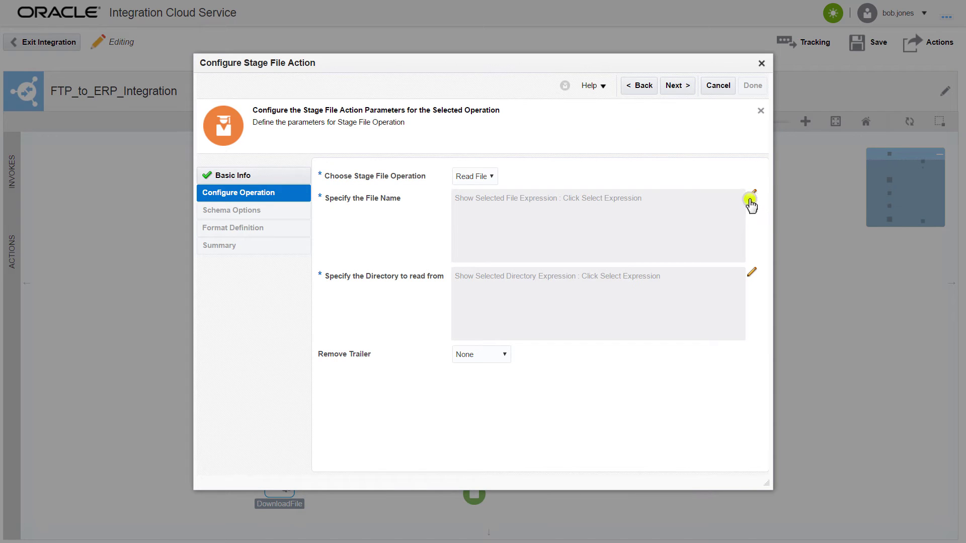
left_click(751, 201)
mouse_move(442, 388)
left_mouse_down()
mouse_move(440, 327)
mouse_move(483, 166)
mouse_move(503, 134)
left_mouse_up()
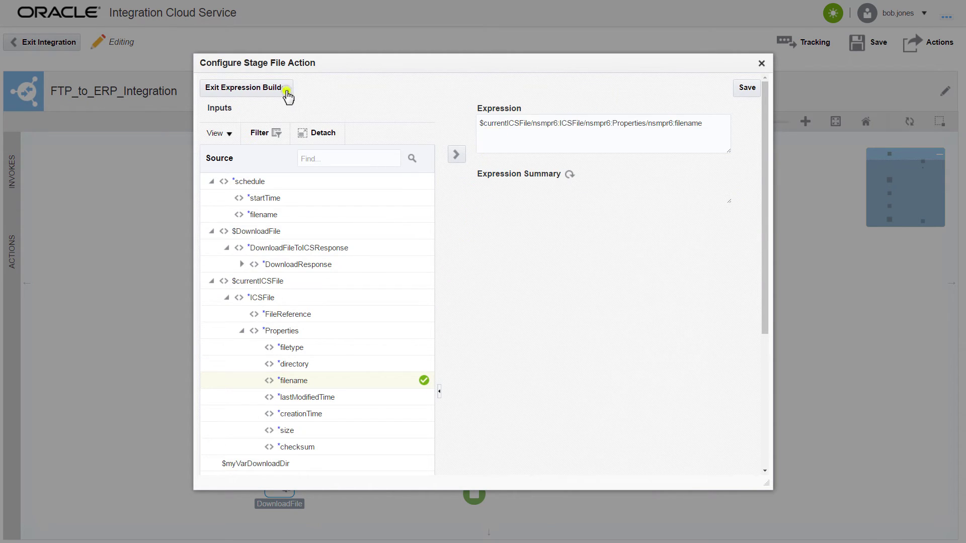
left_click(287, 91)
left_click(749, 275)
mouse_move(433, 232)
left_mouse_down()
mouse_move(439, 240)
mouse_move(494, 133)
left_mouse_up()
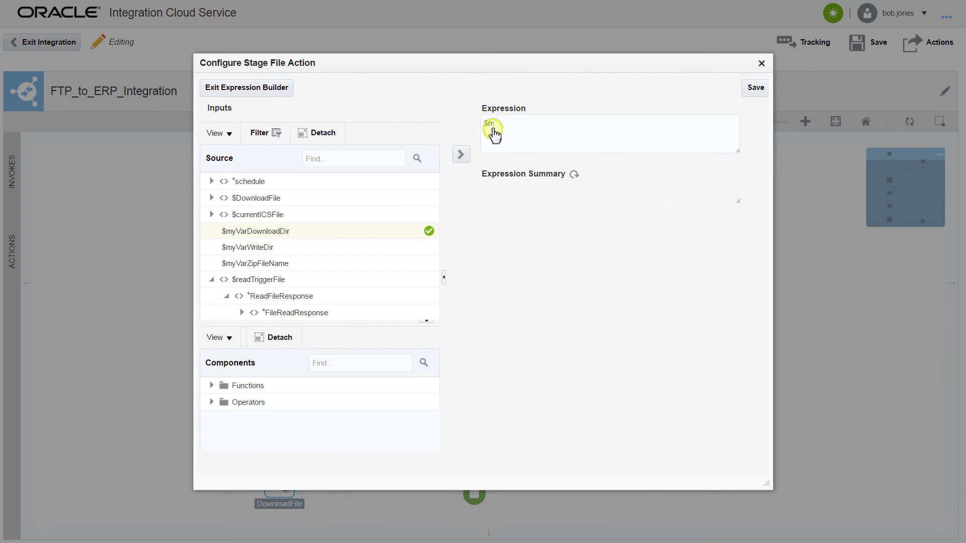
left_click(284, 88)
Give the read step a CSV schema built from ApInvoicesInterface.csv and finish it
left_click(683, 87)
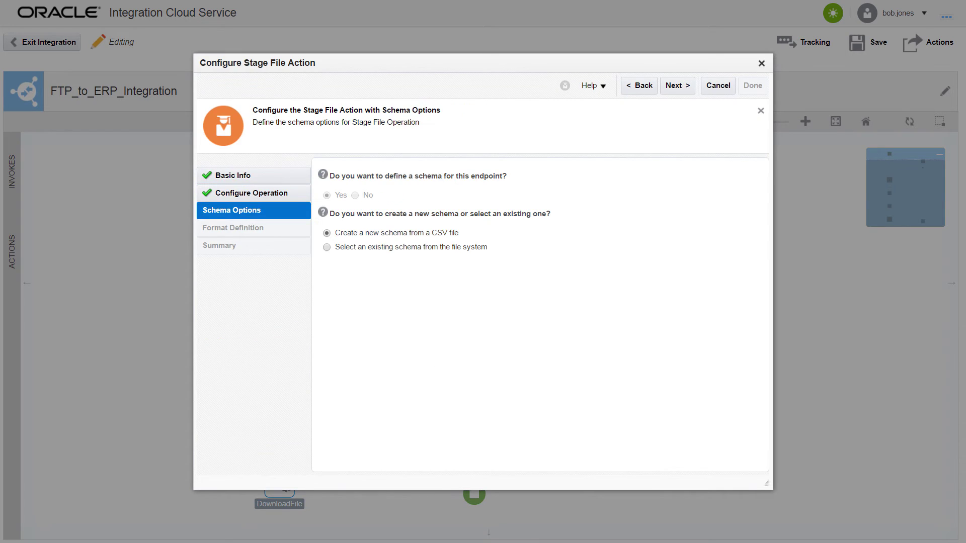
left_click(688, 88)
left_click(460, 201)
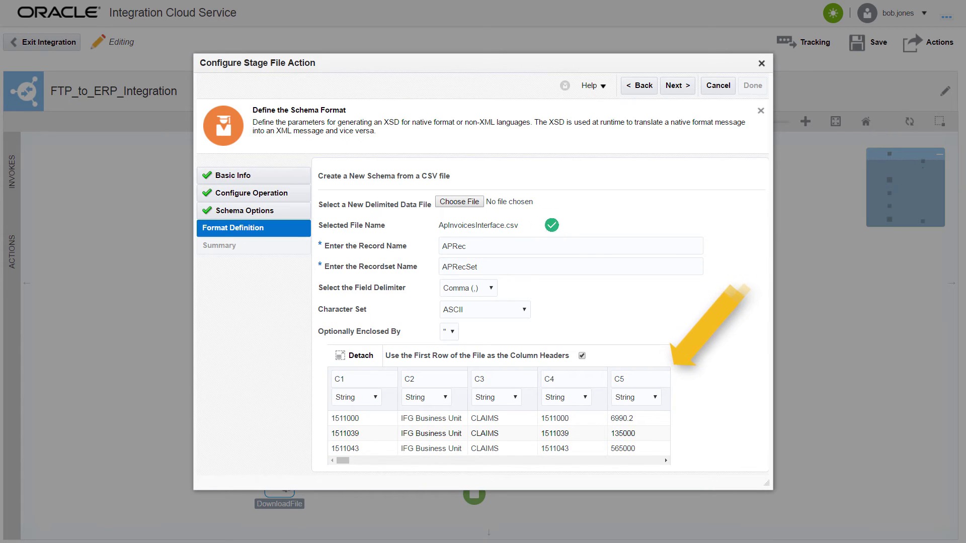
left_click(693, 93)
left_click(746, 96)
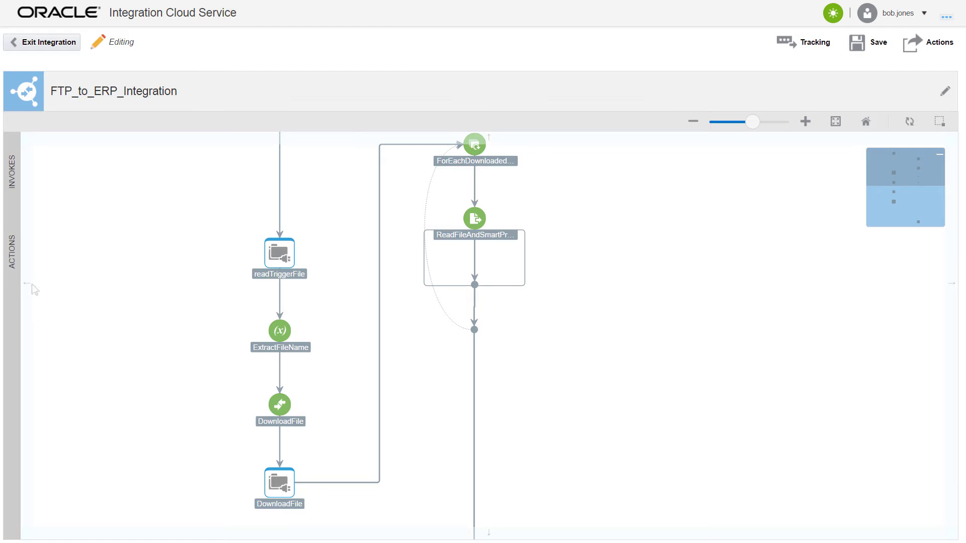
Add a ForEachRecord loop that enriches and transforms each record of the read file
left_click(15, 273)
left_click_drag(86, 302, 443, 260)
type("ForEachRecord")
key("Tab")
type("Enrich and Transform each record in the specific file read")
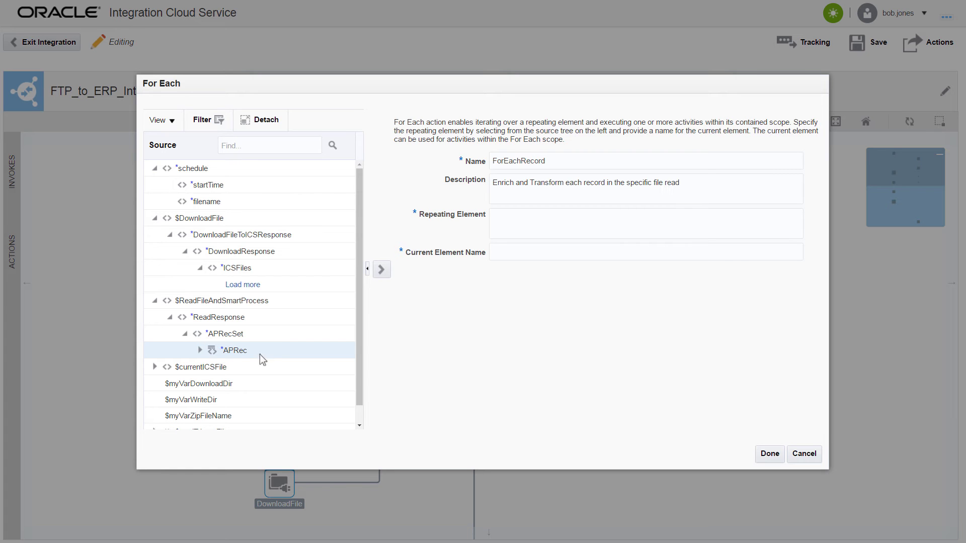
type("curRecord")
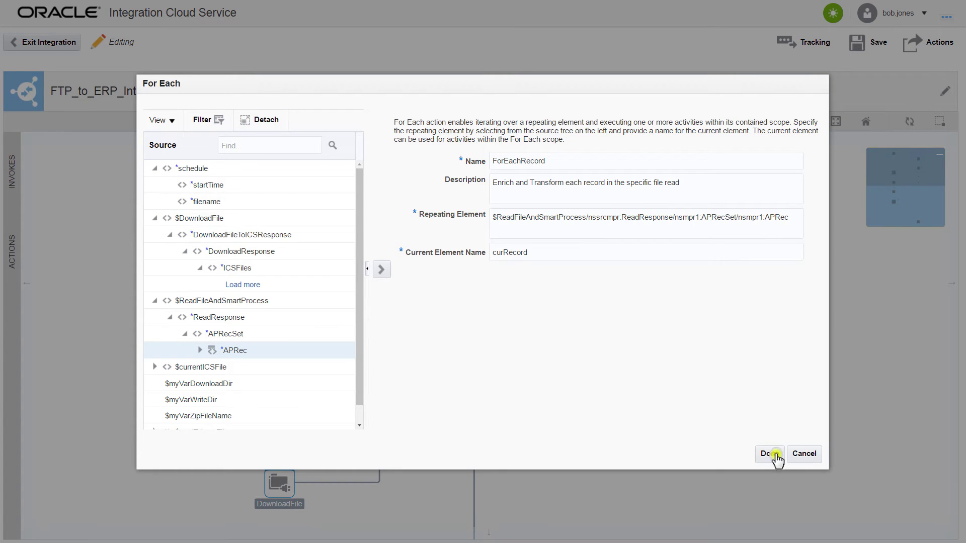
left_click(770, 454)
Add a WriteRecordToFile Stage File write step using the current filename and $myVarWriteDir
left_click(14, 281)
left_click_drag(86, 485, 477, 332)
type("WriteR")
left_click(688, 87)
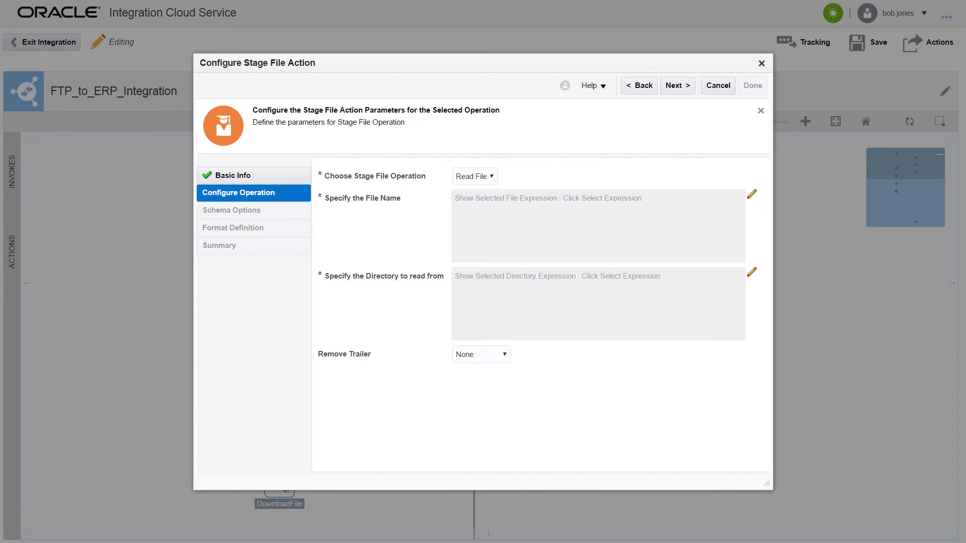
left_click(495, 184)
left_click(497, 200)
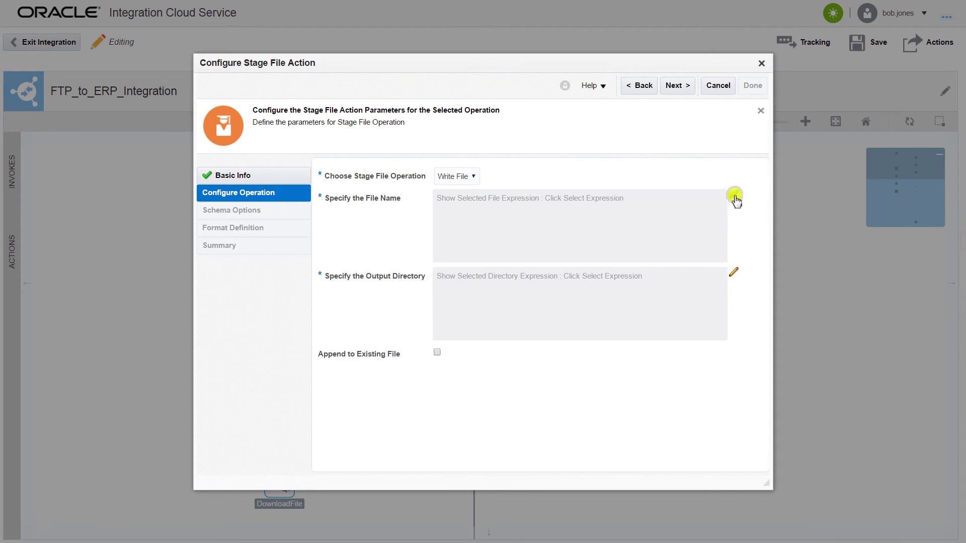
left_click(734, 195)
left_click_drag(433, 292, 473, 126)
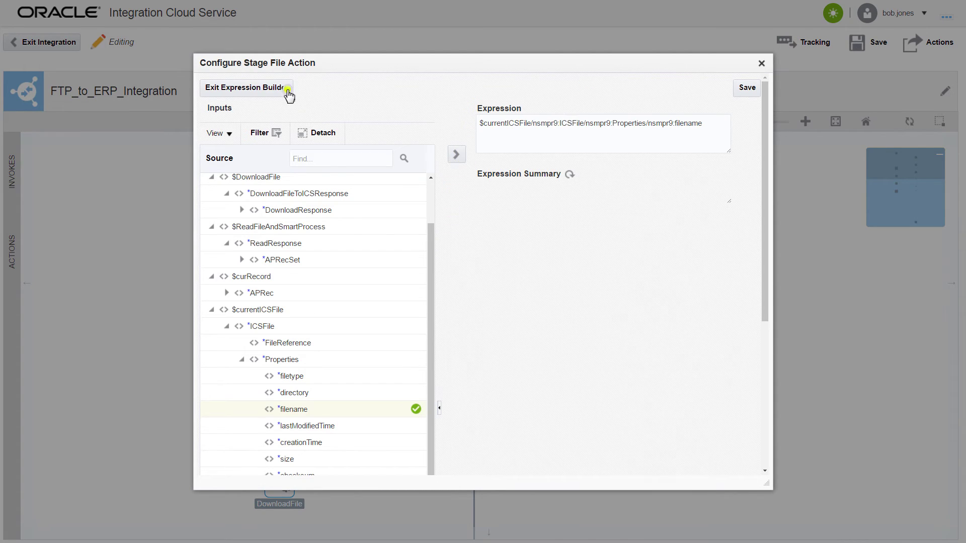
left_click(290, 91)
left_click(736, 275)
mouse_move(302, 447)
left_mouse_down()
mouse_move(392, 261)
mouse_move(460, 151)
left_mouse_up()
left_click(288, 91)
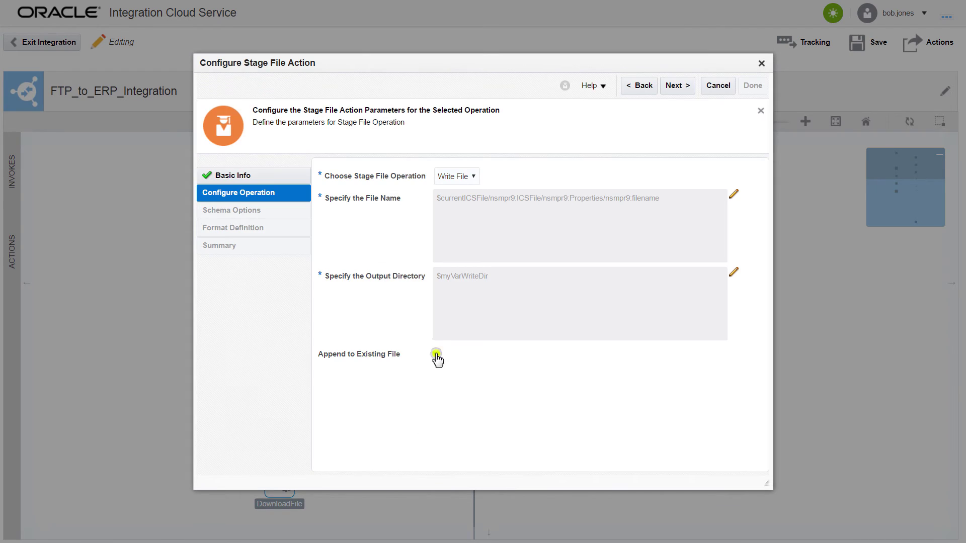
Define the write step's record layout from ApInvoicesInterface.csv and finish the step
left_click(688, 86)
left_click(691, 86)
left_click(471, 203)
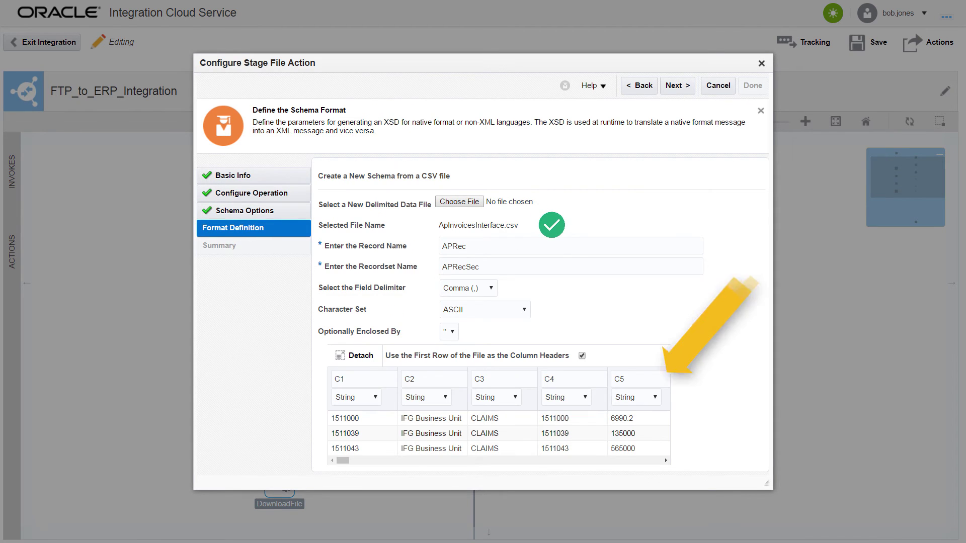
left_click(685, 86)
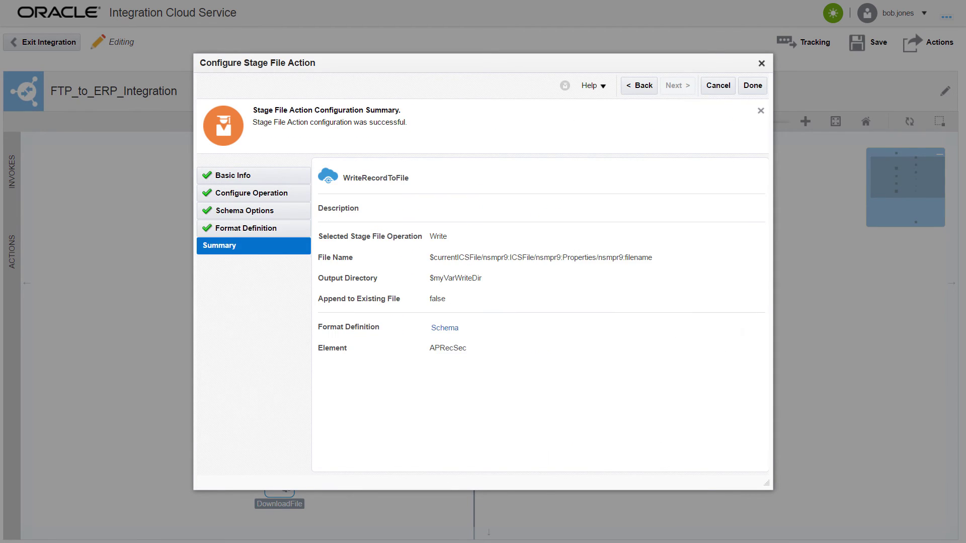
left_click(745, 86)
left_click(478, 379)
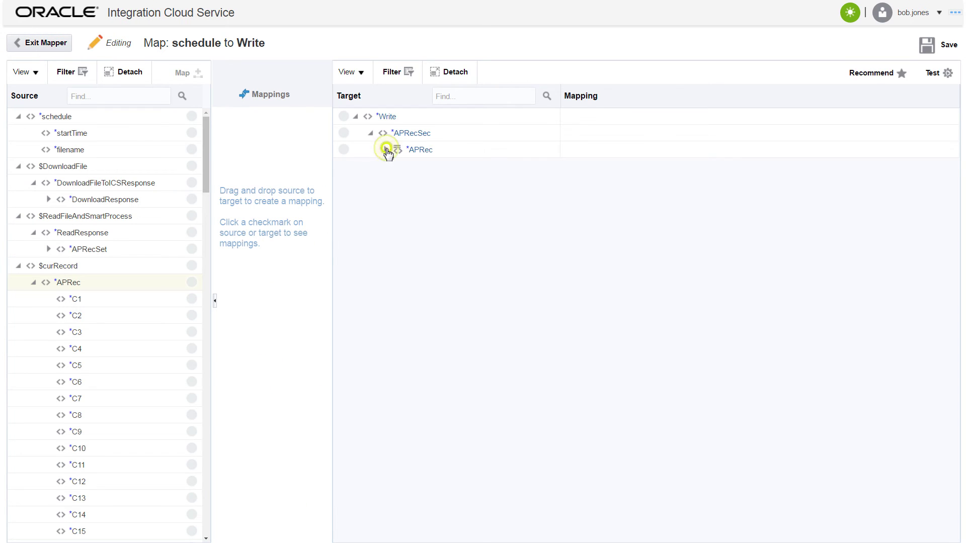
Map record columns to the write file, converting C2 via BusinessUnitLookUp lookupValue with default ACME, and save
left_click(385, 150)
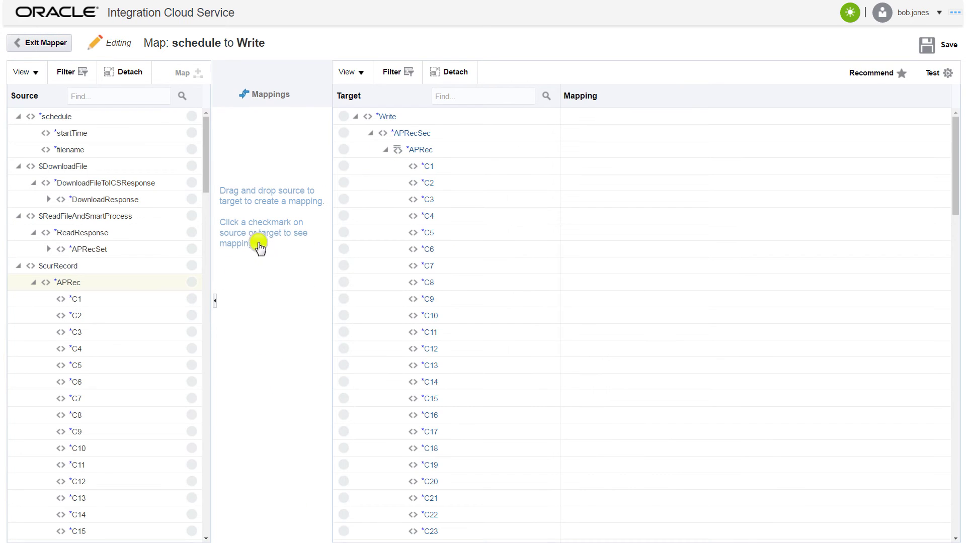
left_click(427, 183)
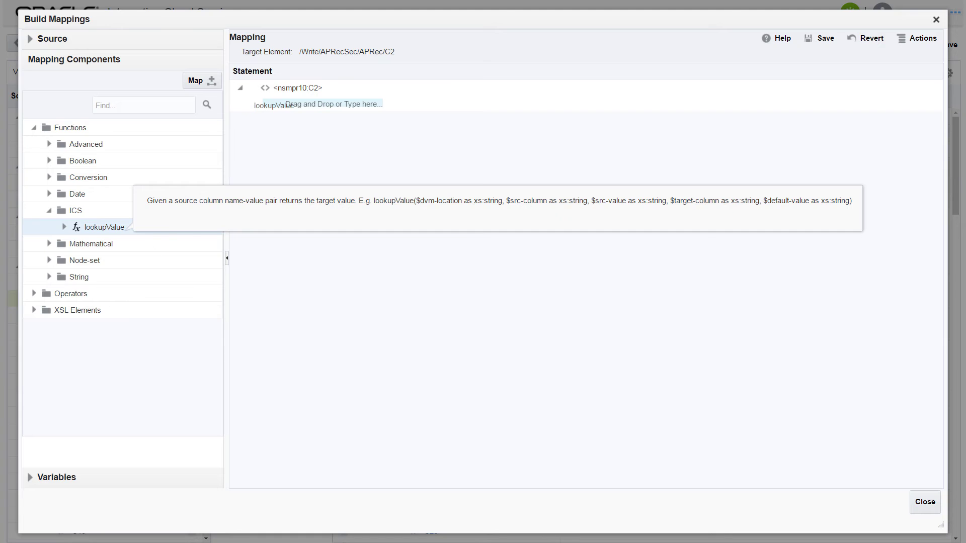
left_click_drag(186, 188, 270, 113)
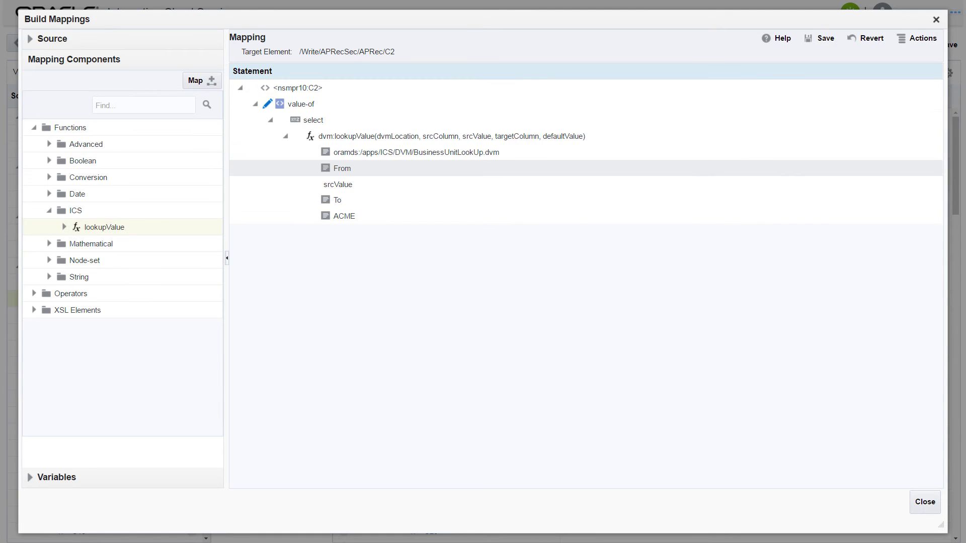
left_click(923, 502)
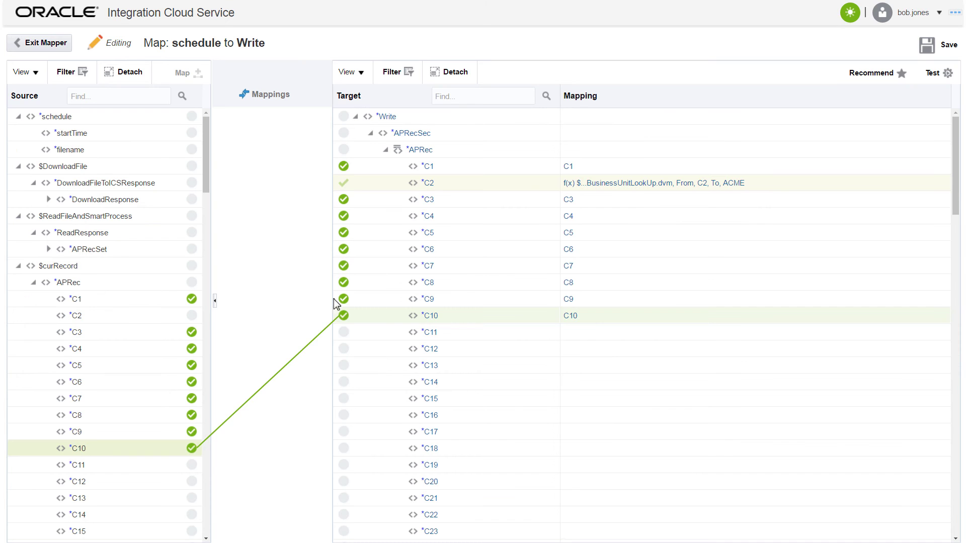
left_click(927, 45)
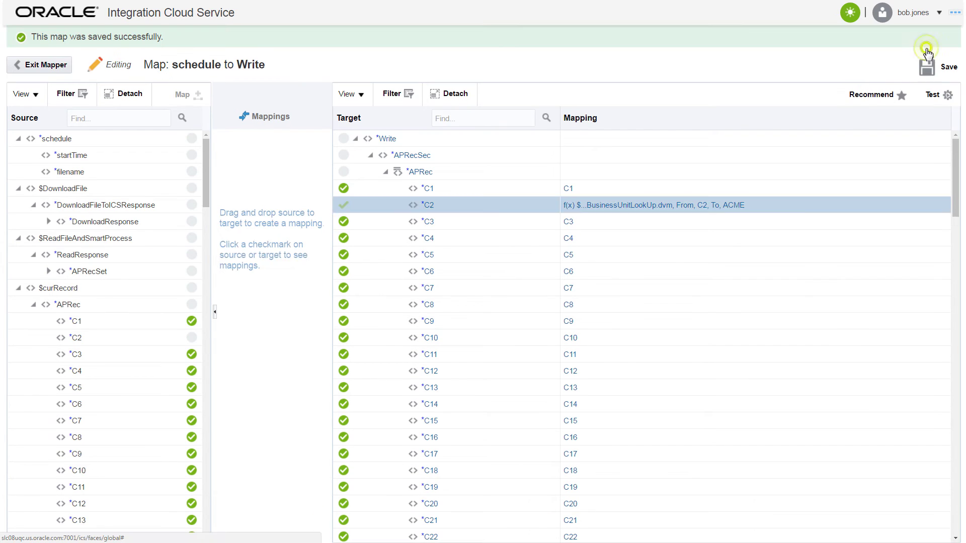
left_click(62, 65)
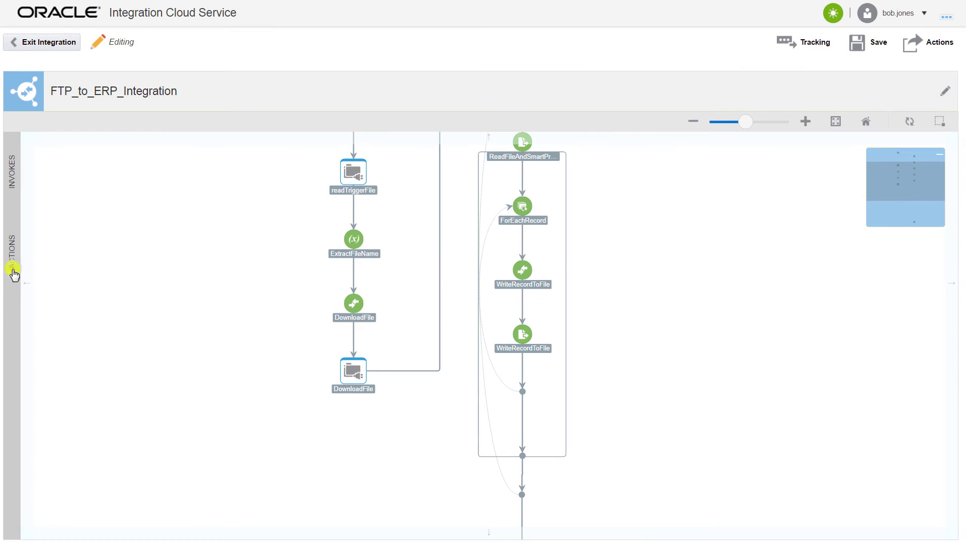
Add a CreateManifest Stage File write step that appends to the file, using an APTEST.PROPERTIES schema
left_click(13, 271)
left_click(87, 489)
left_click_drag(95, 496, 665, 466)
type("CreateMar")
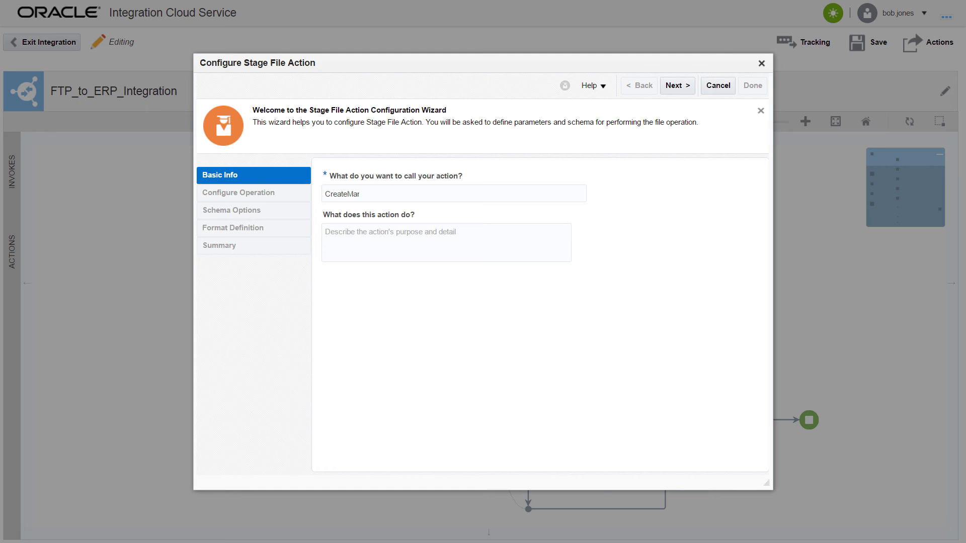
left_click(689, 87)
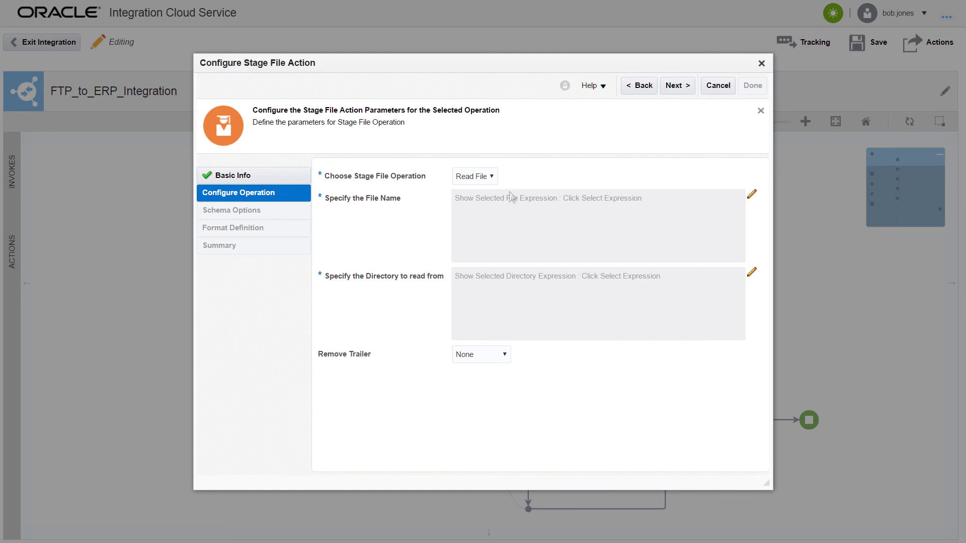
left_click(492, 178)
left_click(485, 200)
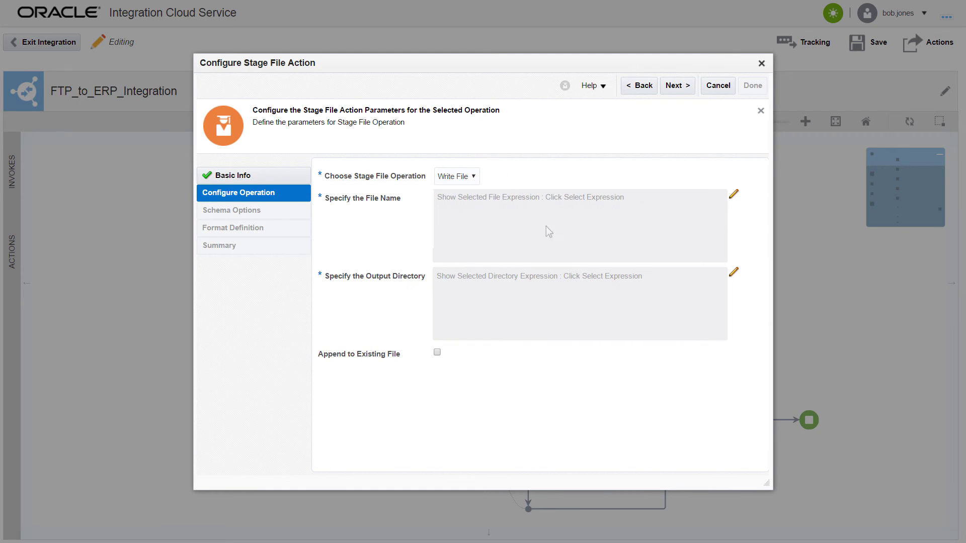
left_click(437, 352)
left_click(689, 89)
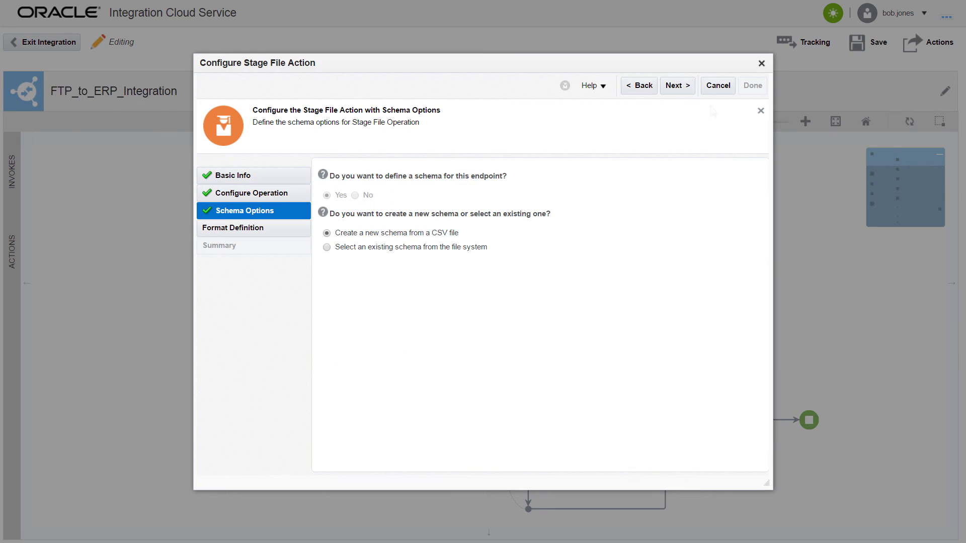
left_click(689, 88)
left_click(469, 202)
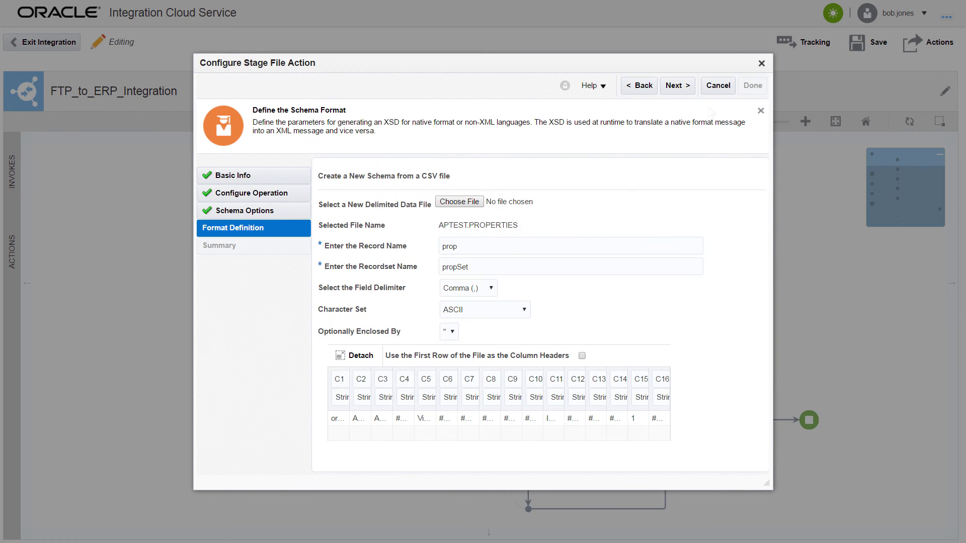
left_click(688, 88)
left_click(748, 89)
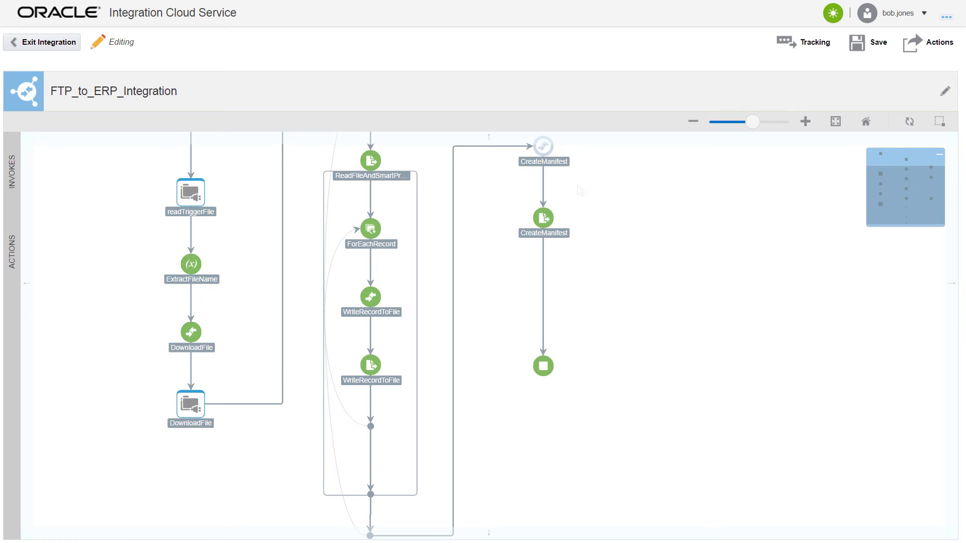
Fill manifest columns C1–C16 with constants such as APXIMPT and save the map
left_click(557, 165)
left_click(552, 161)
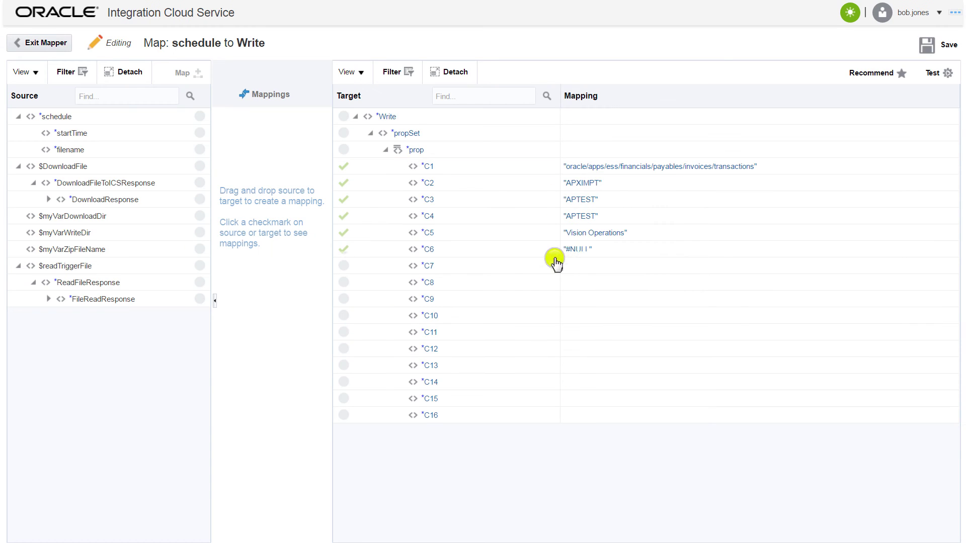
left_click(927, 45)
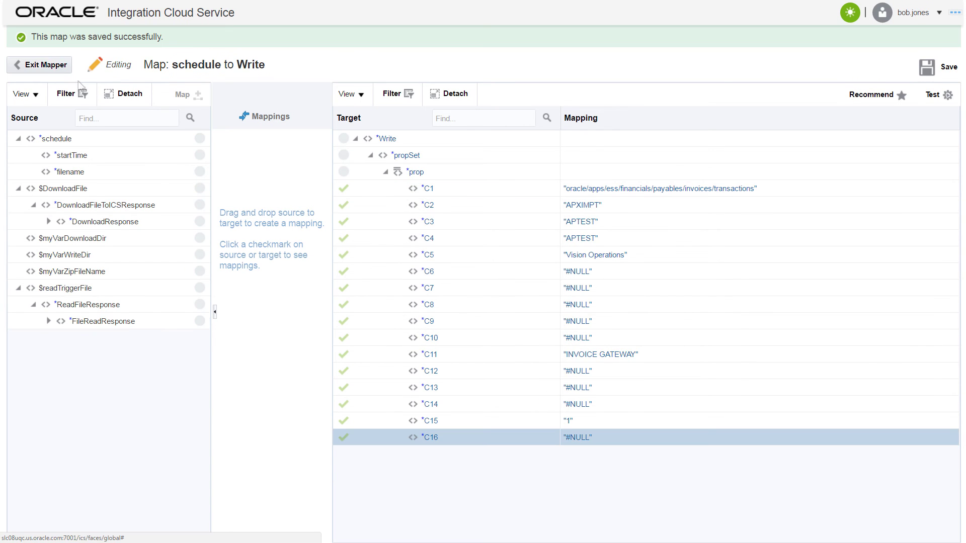
left_click(40, 65)
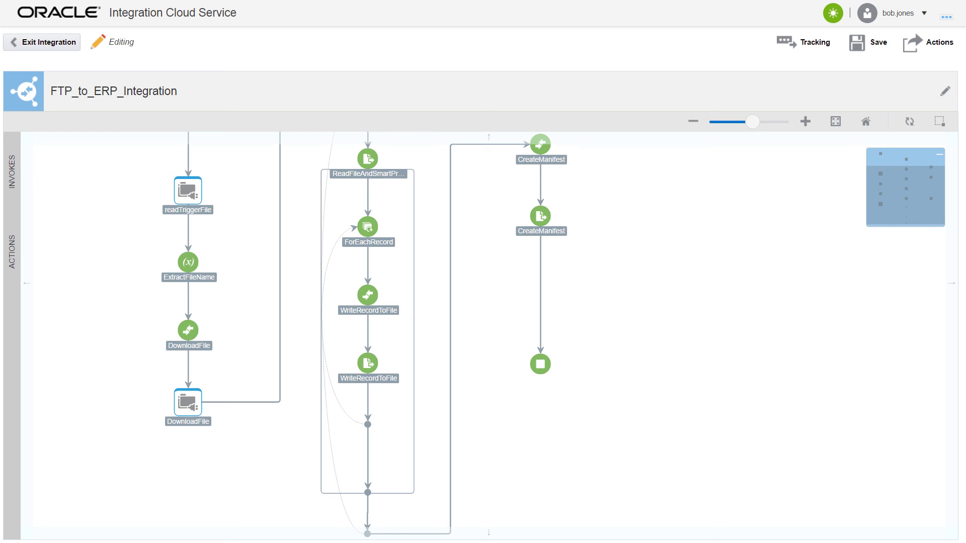
left_click(11, 273)
Add a ReZip Zip Files step packing $myVarWriteDir into concat($myVarZipFileName,'_Rezip.zip')
left_click_drag(87, 491, 545, 299)
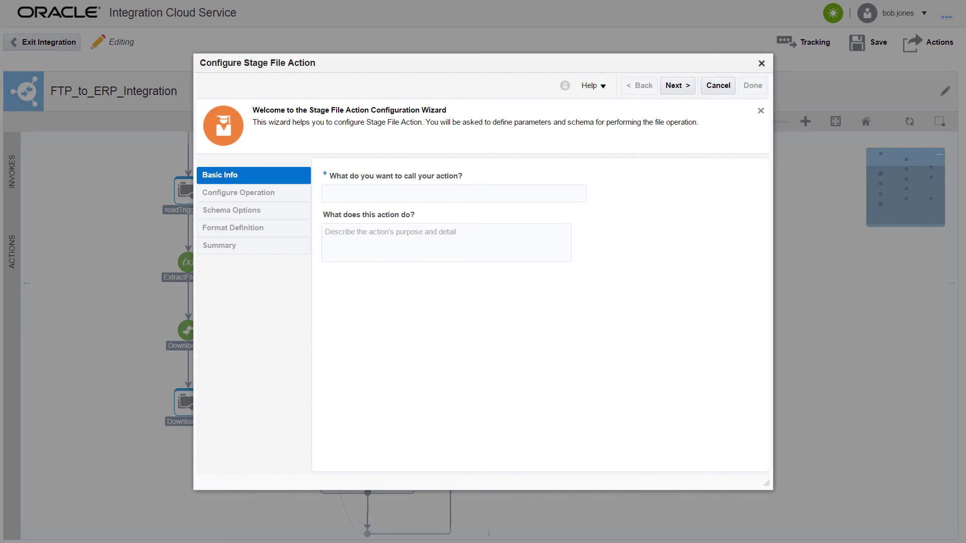
left_click(685, 90)
left_click(491, 182)
left_click(453, 221)
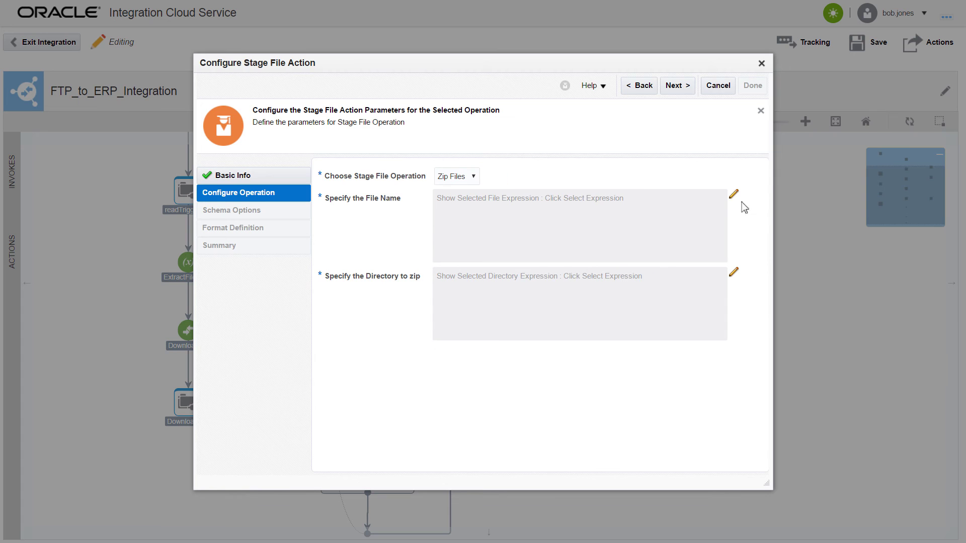
left_click(733, 196)
left_click(215, 435)
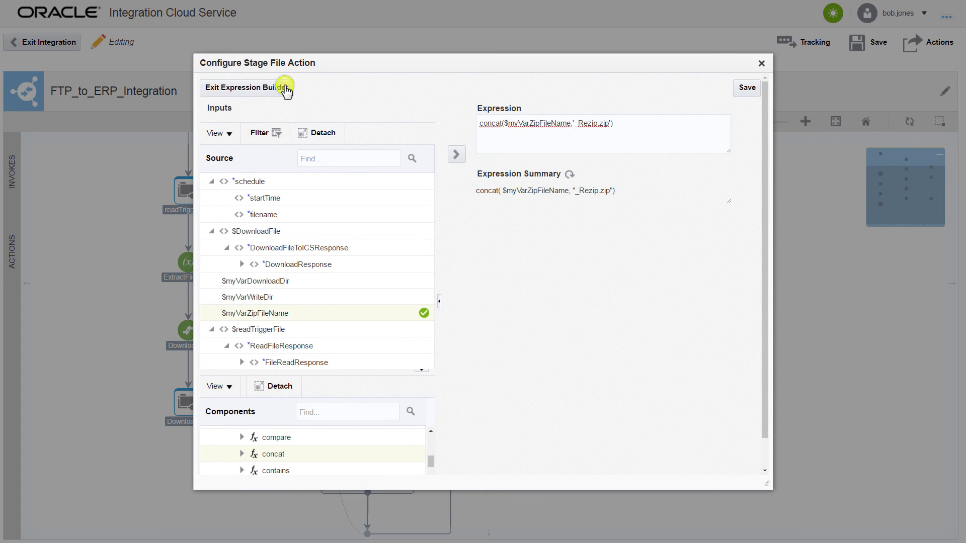
left_click(285, 90)
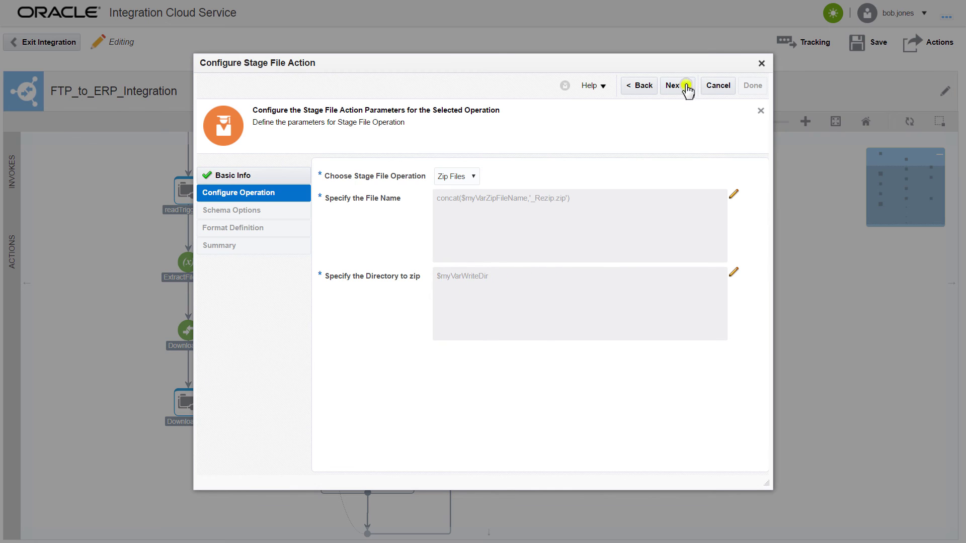
left_click(674, 85)
left_click(752, 86)
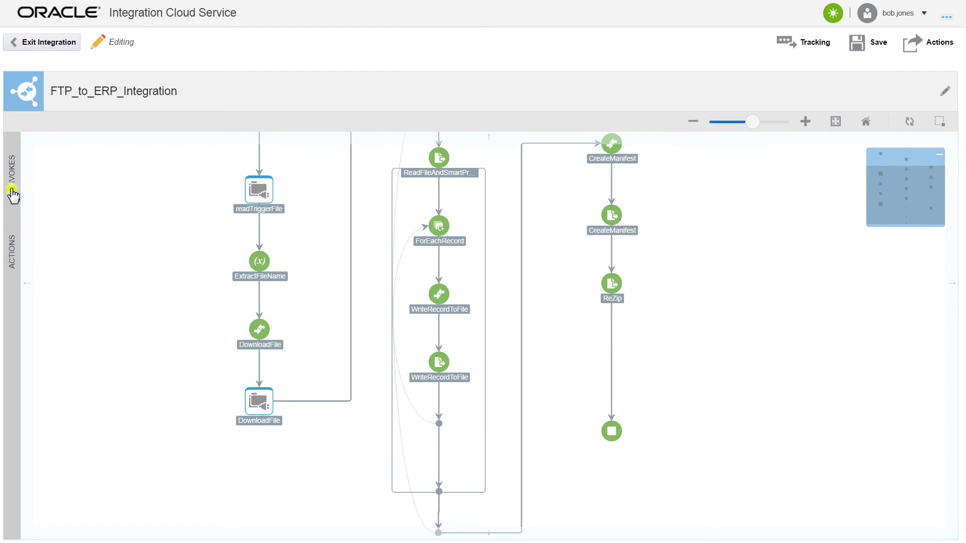
left_click(11, 192)
Add an UploadERPCloud ERP Cloud call importing data with the Import Payables Invoices job
left_click(129, 176)
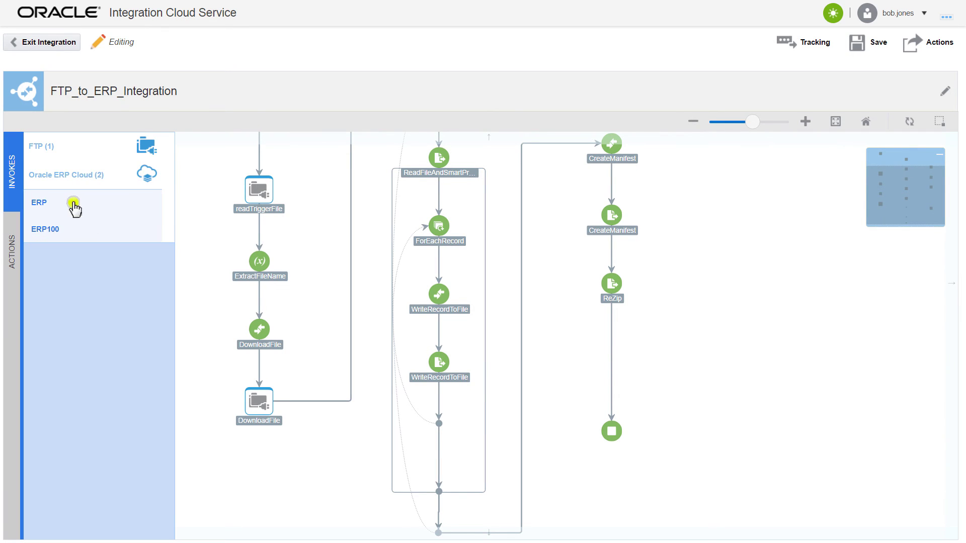
left_click_drag(62, 201, 611, 358)
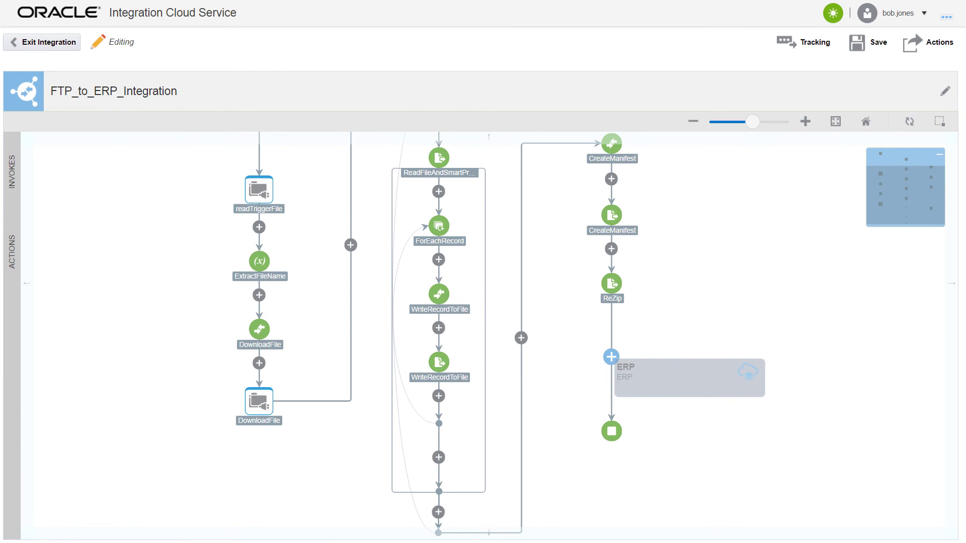
type("UploadERPCloud")
left_click(326, 309)
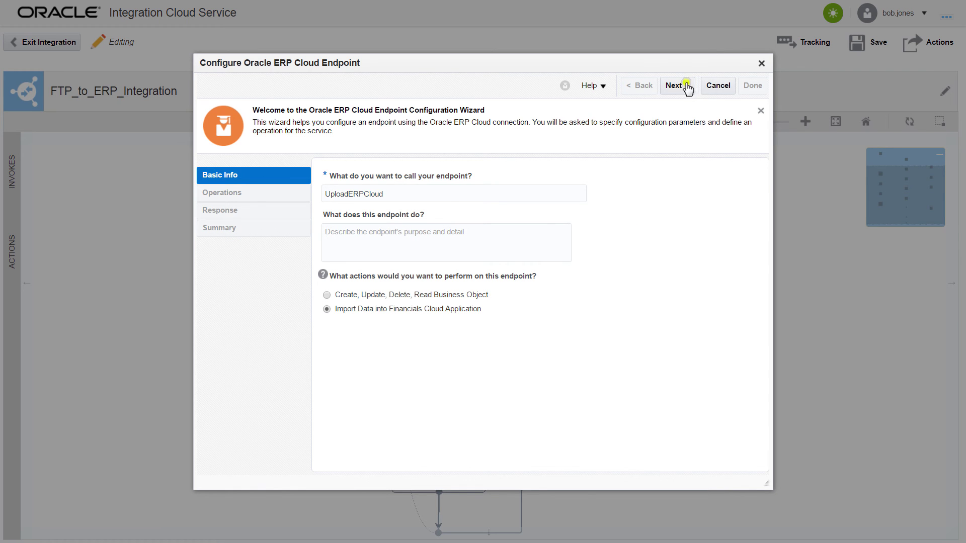
left_click(680, 87)
left_click(329, 199)
type("Import Payable")
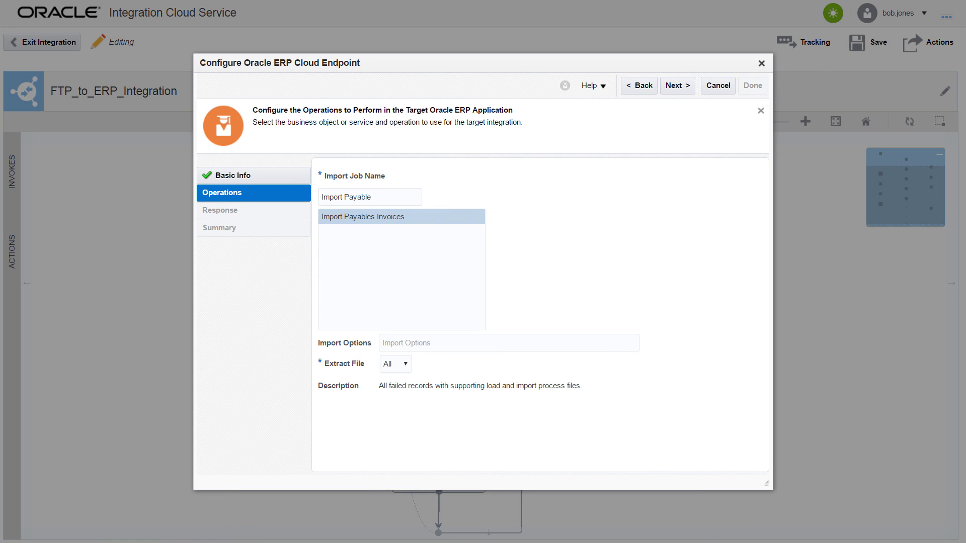
Set email-only job notification, complete the UploadERPCloud endpoint and select its importBulkData map
left_click(687, 88)
left_click(513, 222)
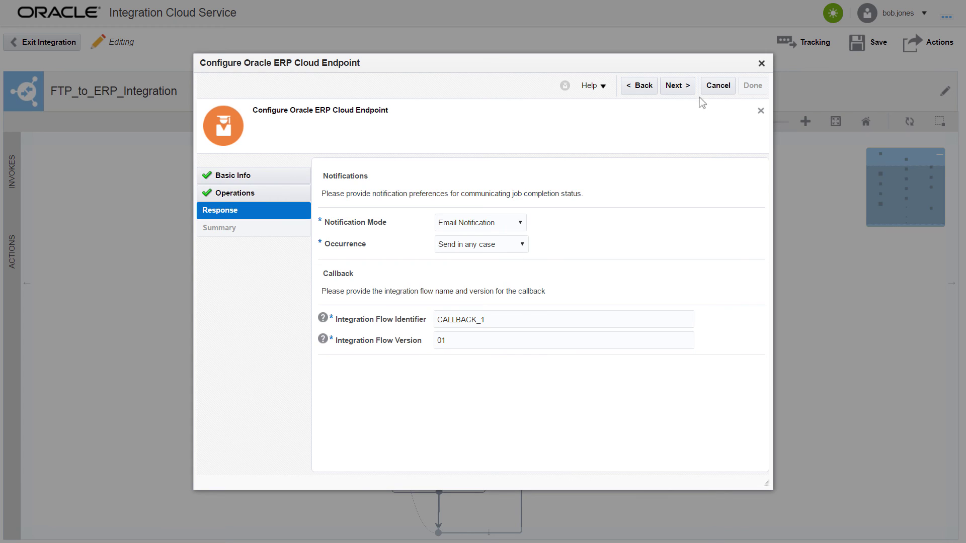
left_click(685, 90)
left_click(754, 87)
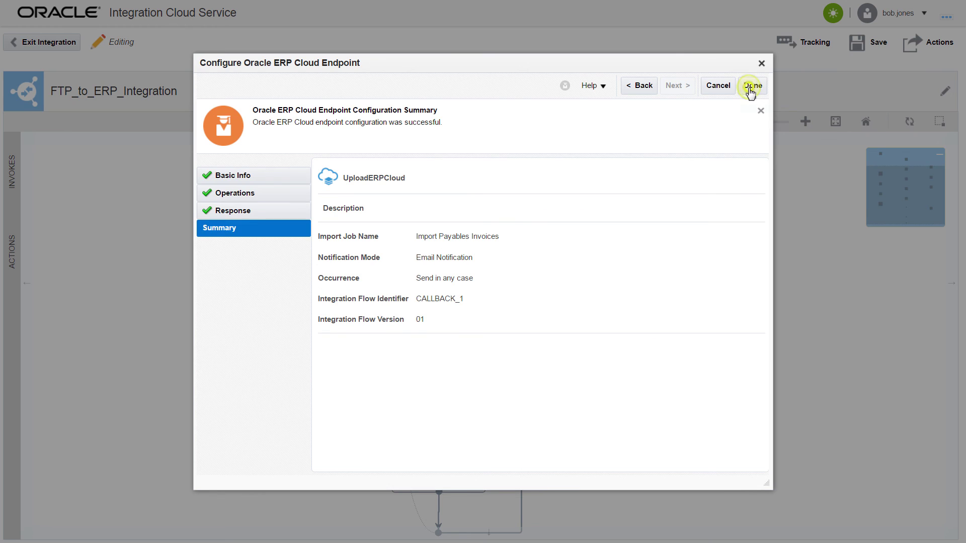
left_click(622, 376)
Map ReZip's FileReference and filename onto the UploadERPCloud ICSFile targets and save the integration
left_click(620, 368)
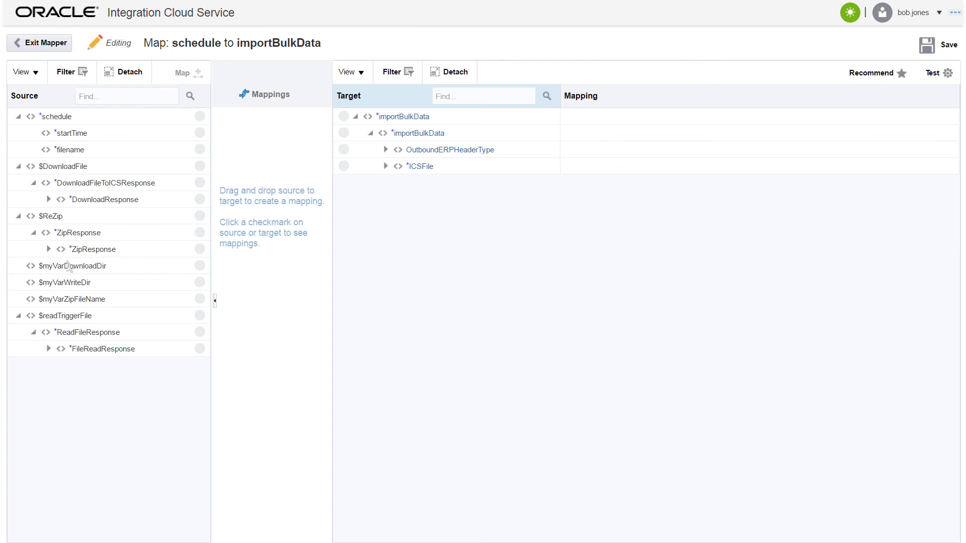
left_click_drag(199, 282, 342, 200)
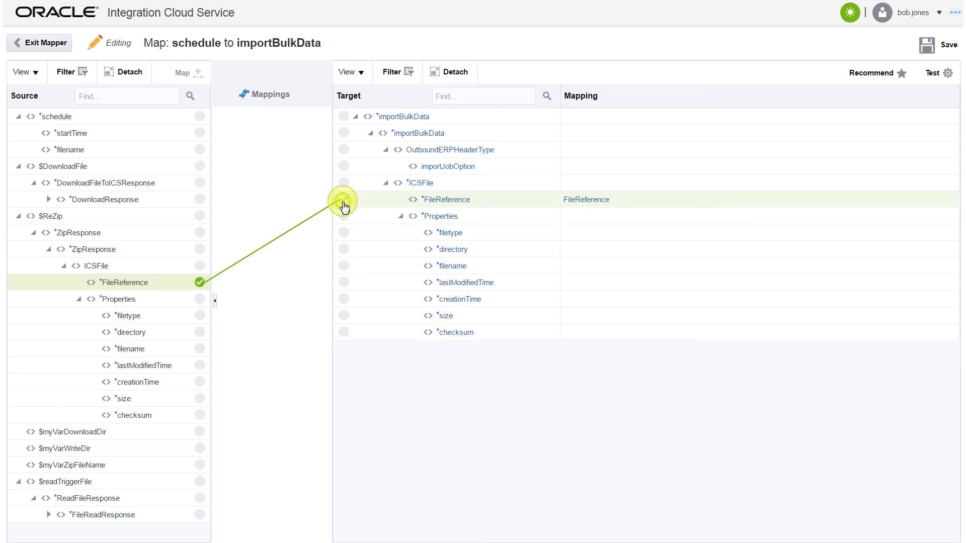
left_click_drag(199, 348, 268, 311)
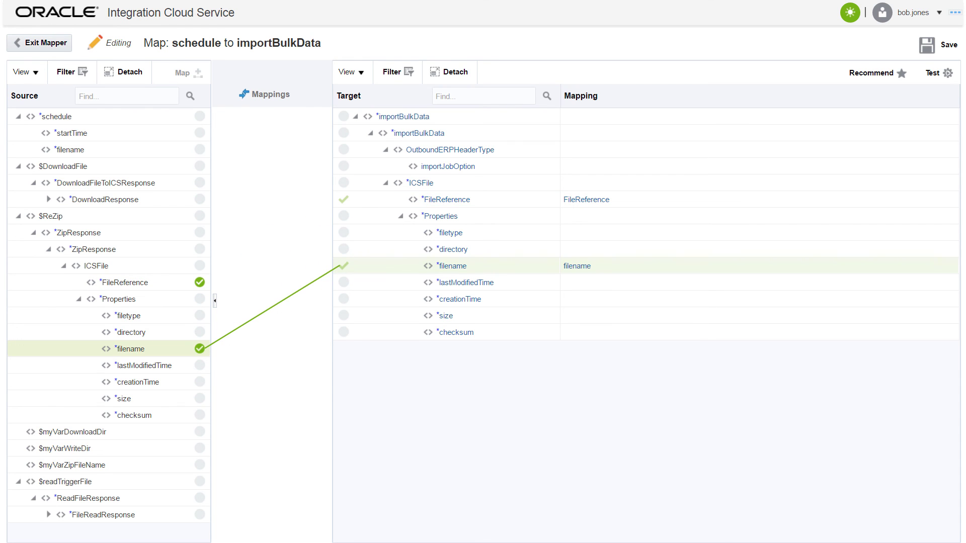
left_click(931, 50)
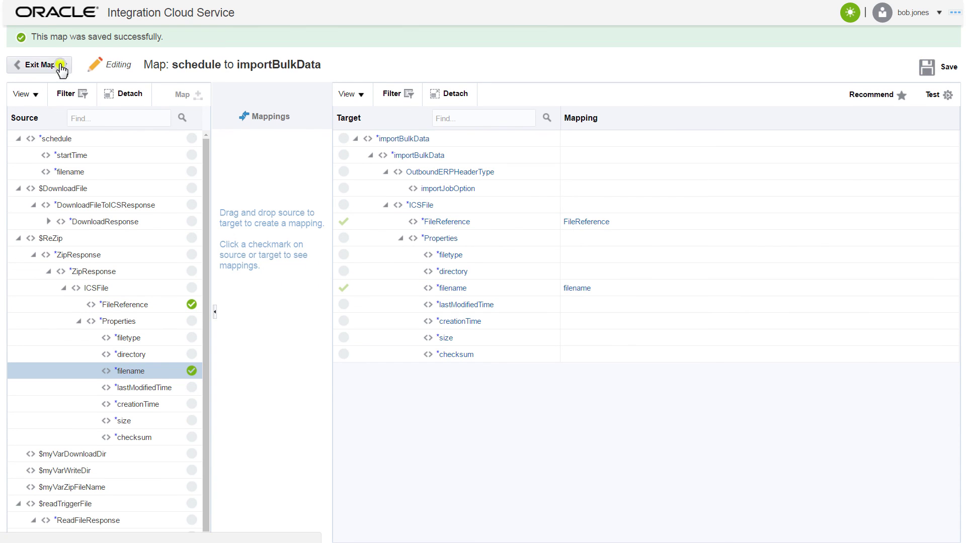
left_click(50, 66)
left_click(857, 44)
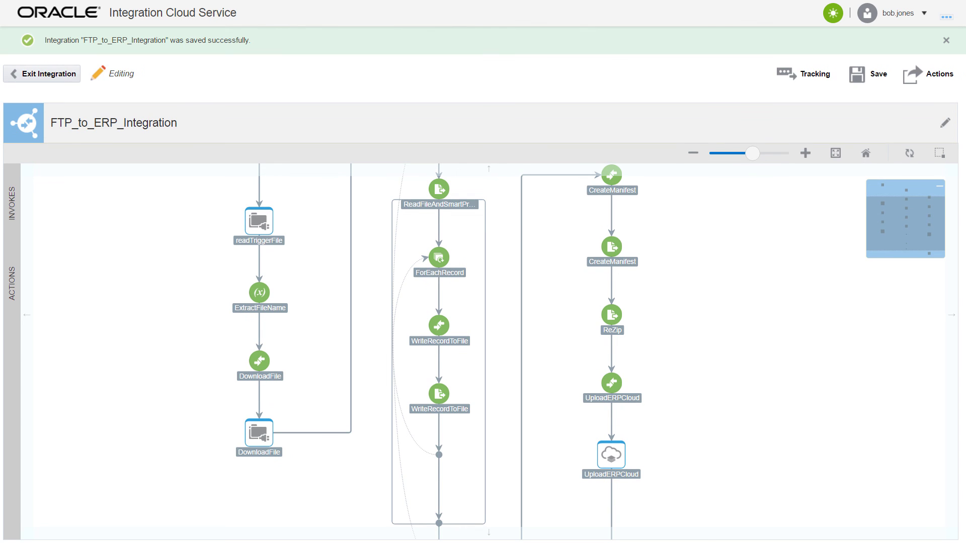
Activate FTP_to_ERP_Integration from the integrations list
left_click(70, 74)
left_click(870, 186)
left_click(635, 321)
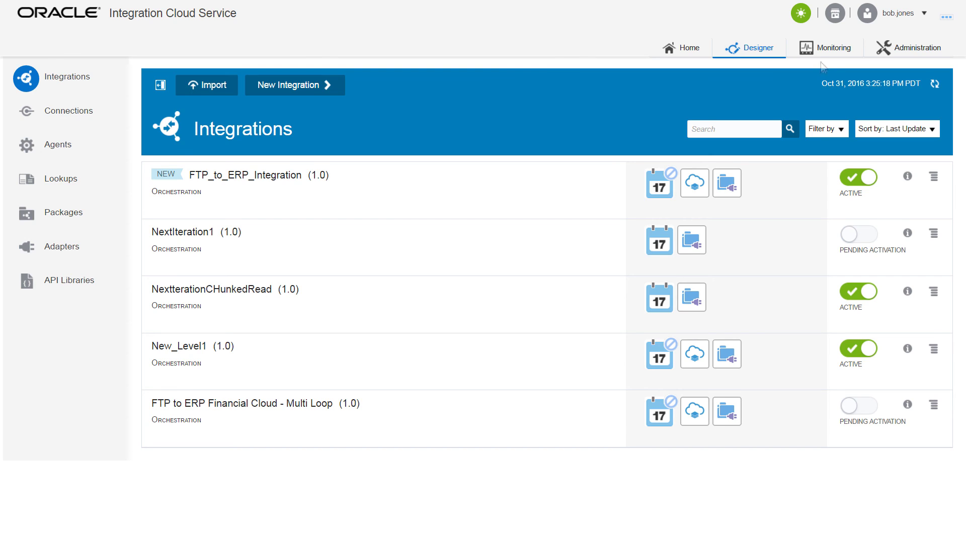
In Monitoring Runtime Health, download the activity stream and diagnostic logs
left_click(806, 48)
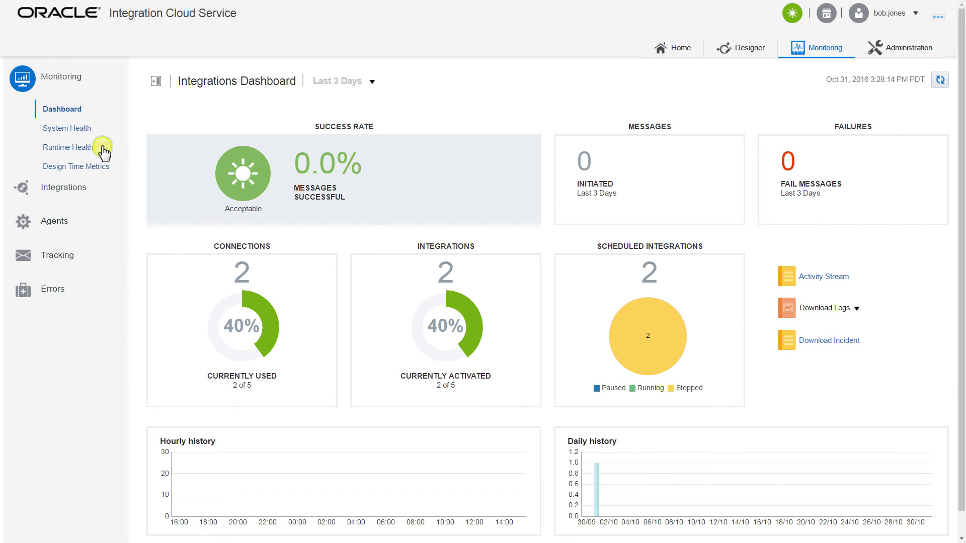
left_click(99, 148)
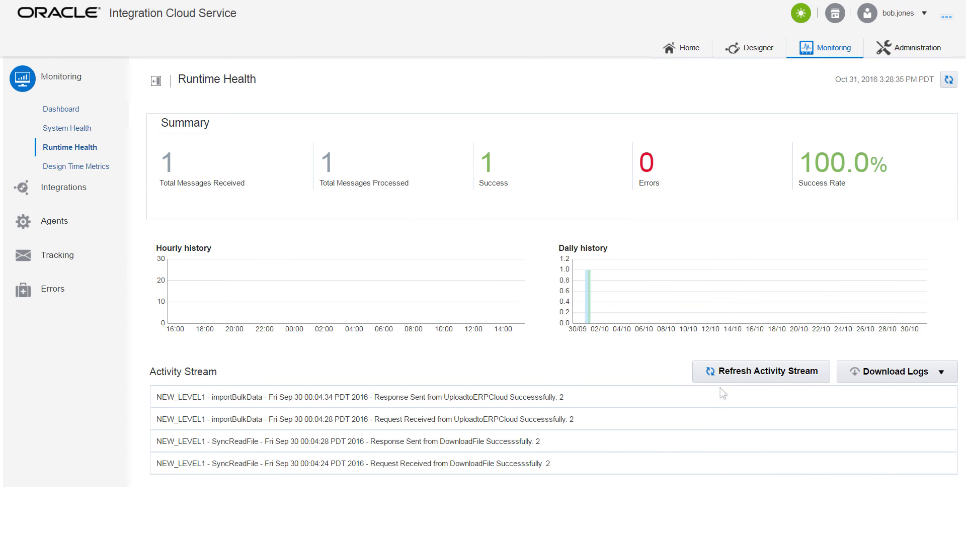
left_click(845, 380)
left_click(851, 400)
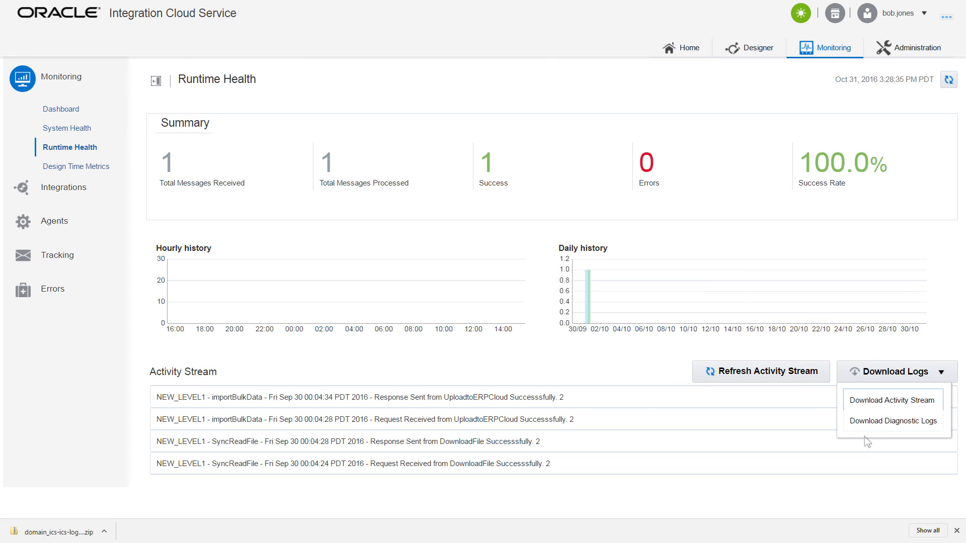
left_click(853, 422)
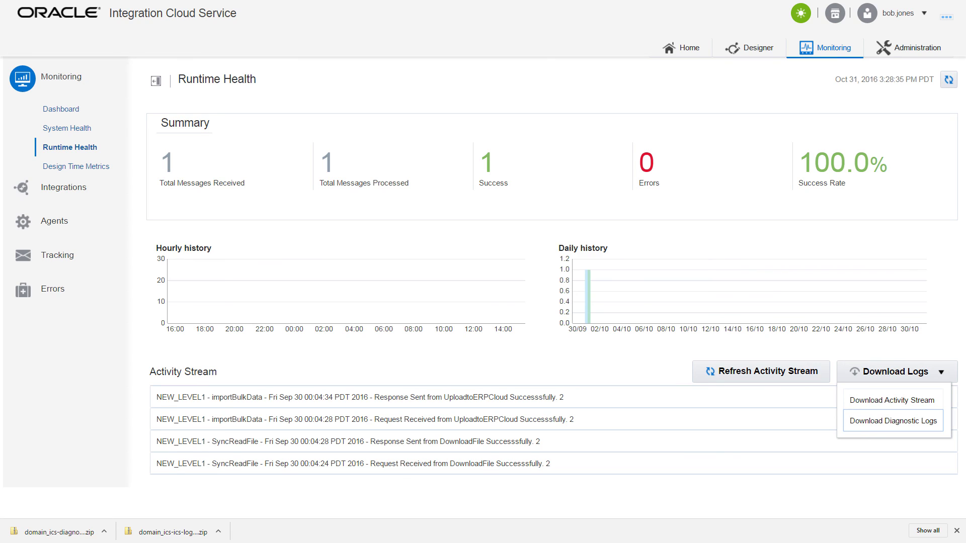